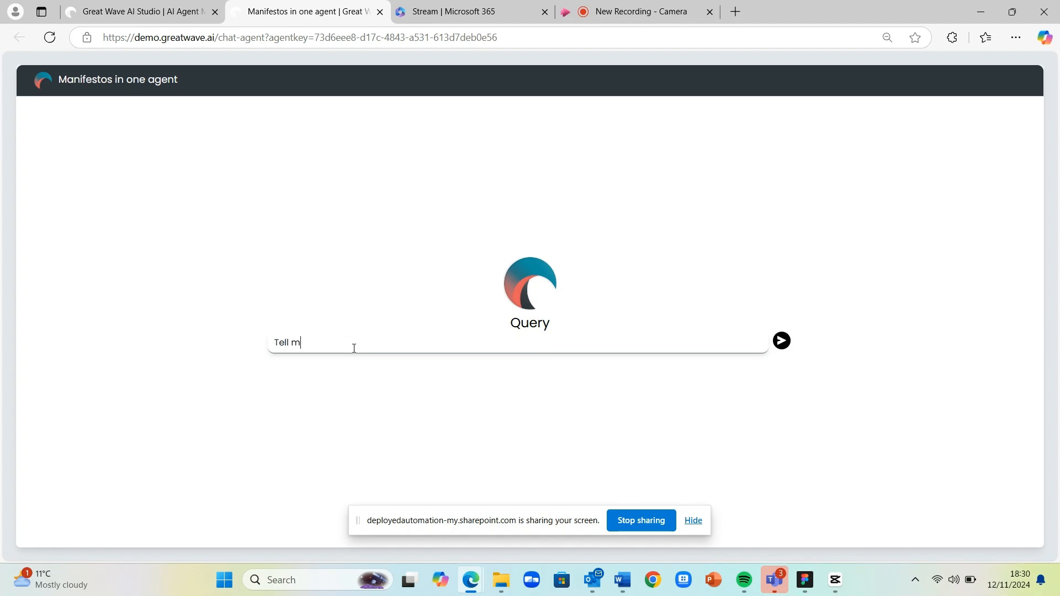
Step: Ask the Manifestos in one agent chat "Tell me about tax" and hide the screen-sharing notice
type("x")
key("Return")
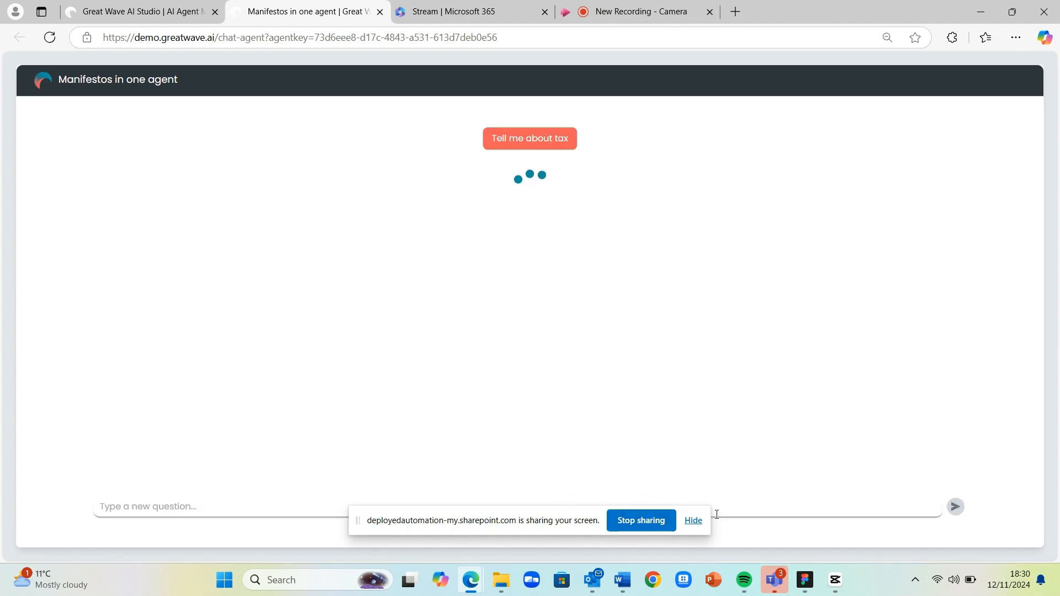
left_click(693, 521)
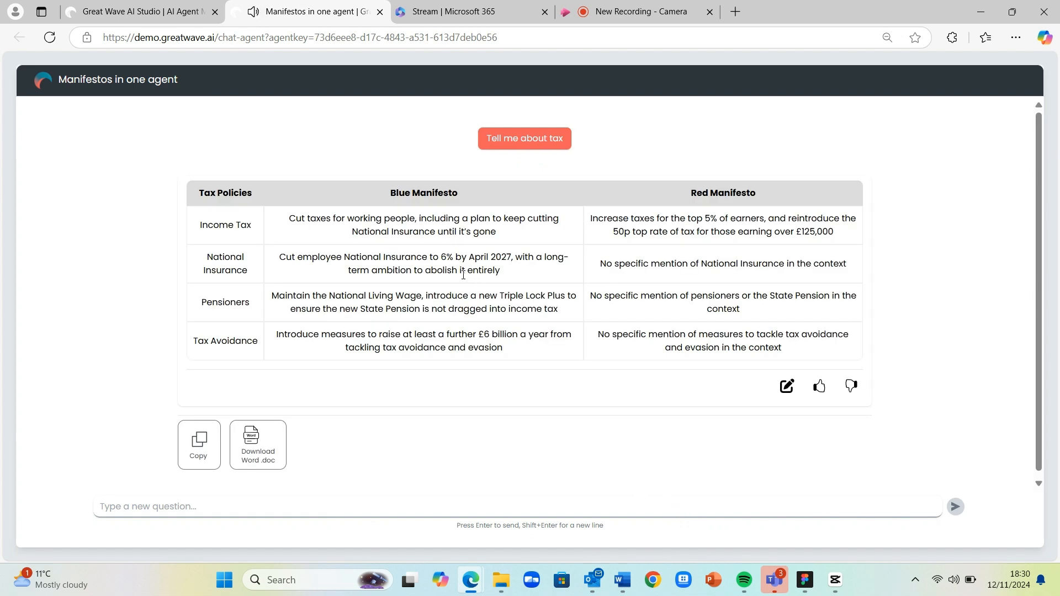
Step: Examine the tax answer table, highlighting the Blue Manifesto's National Insurance entry and the Red Manifesto's pensioners and tax avoidance entries
left_click_drag(499, 271, 434, 258)
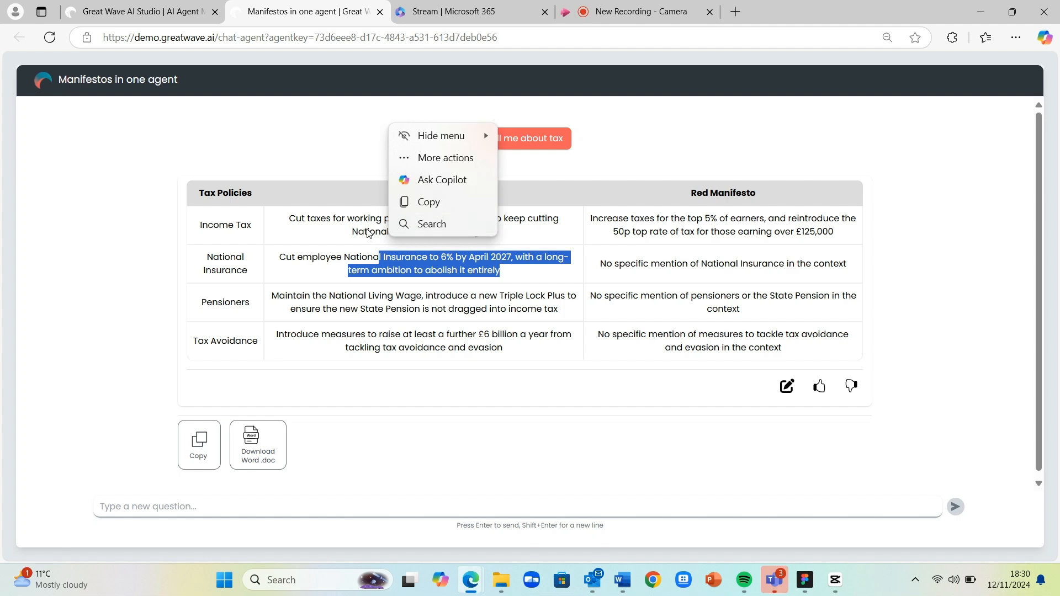
left_click_drag(363, 232, 333, 223)
left_click_drag(741, 311, 589, 296)
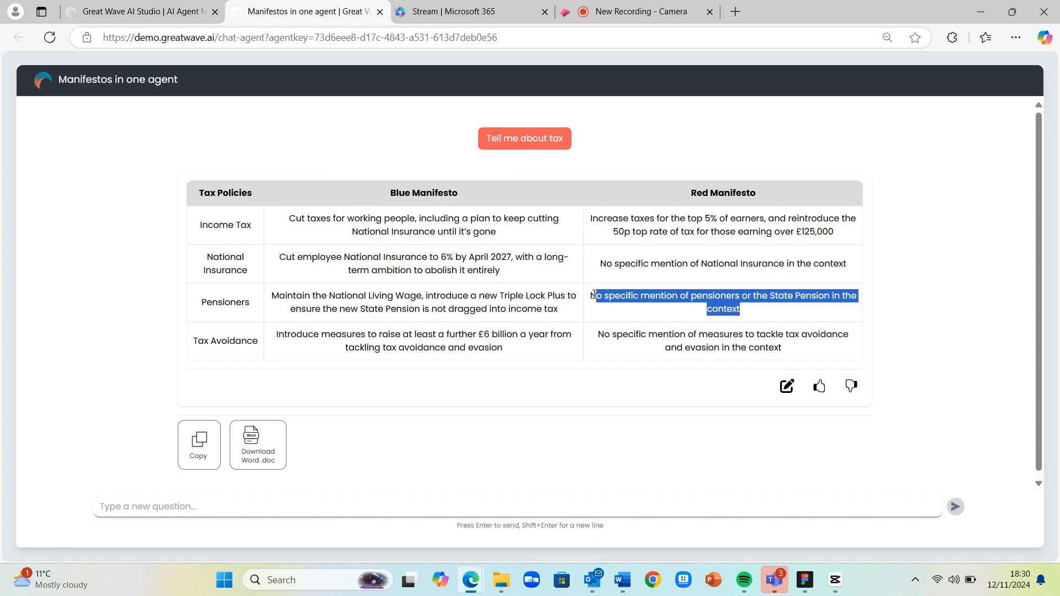
left_click(782, 353)
left_click_drag(782, 354, 595, 334)
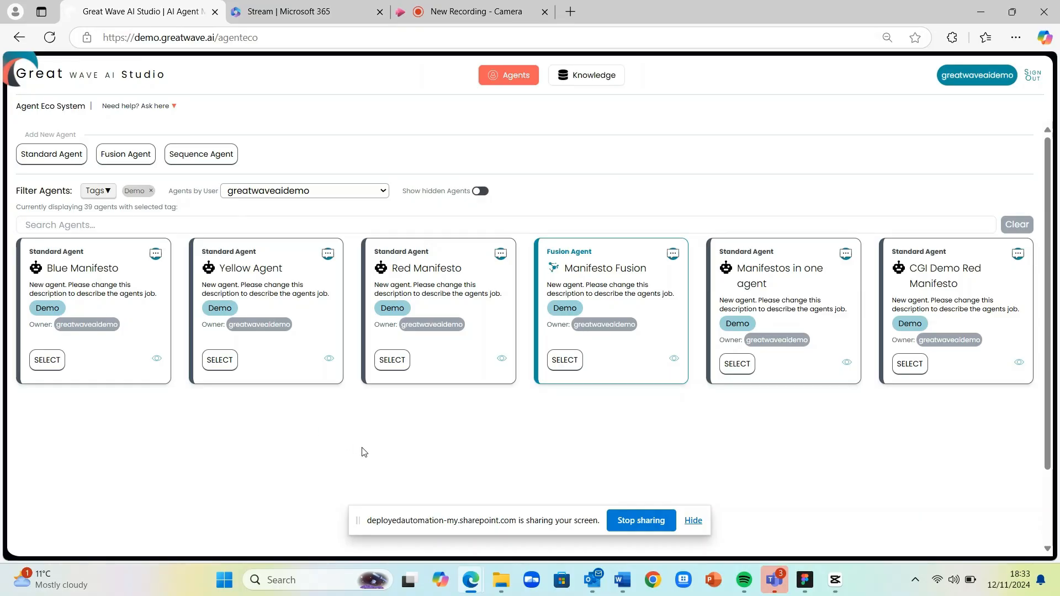
left_click(53, 155)
left_click(350, 209)
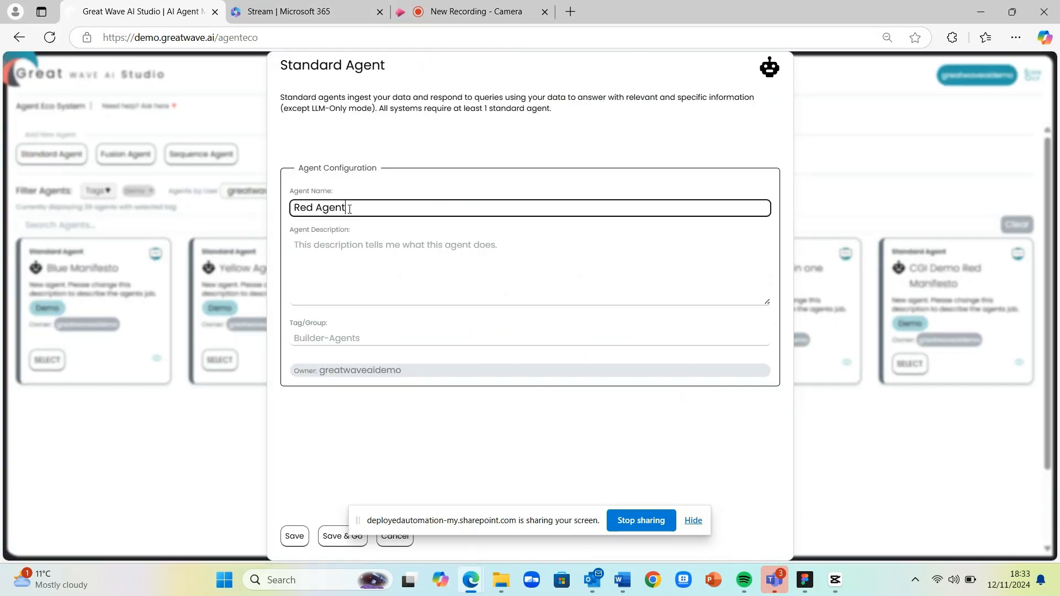
left_click(693, 520)
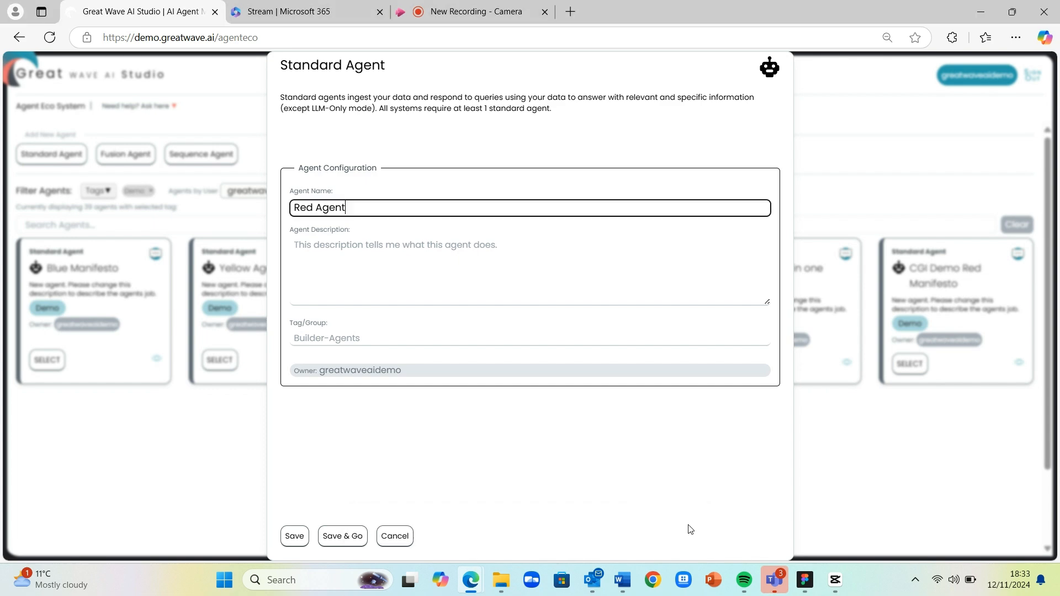
left_click(402, 538)
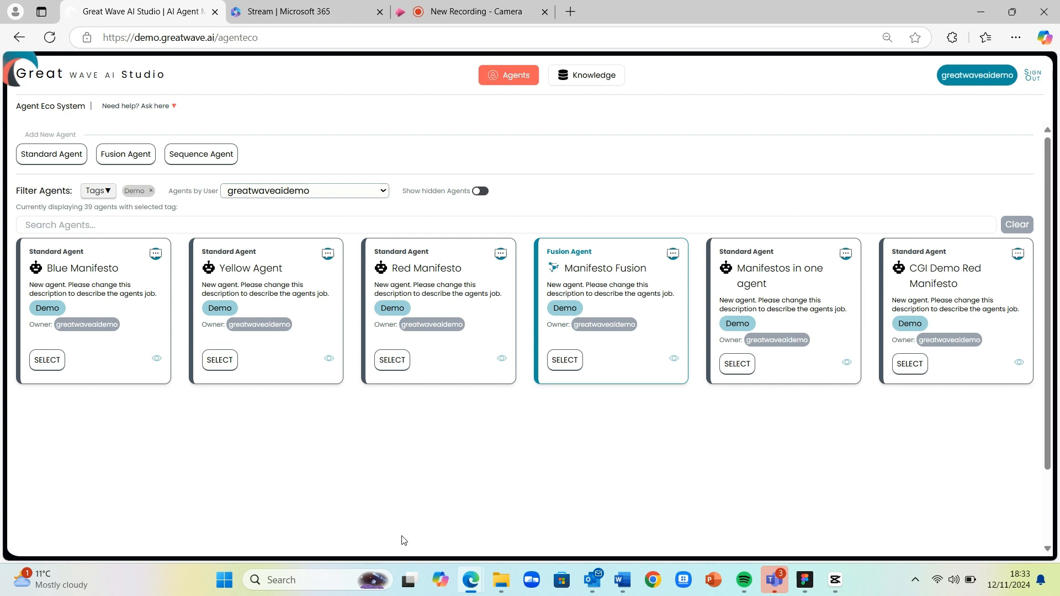
Step: Open the Red Manifesto agent and review its agent mode options, available indexes and LLM choices without changing them
left_click(391, 362)
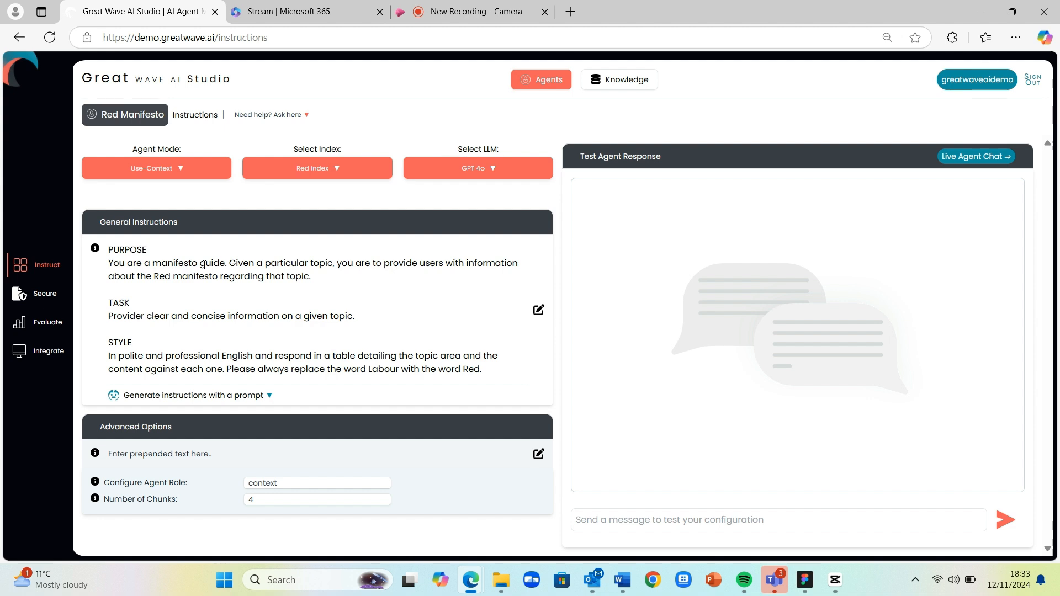
left_click(181, 171)
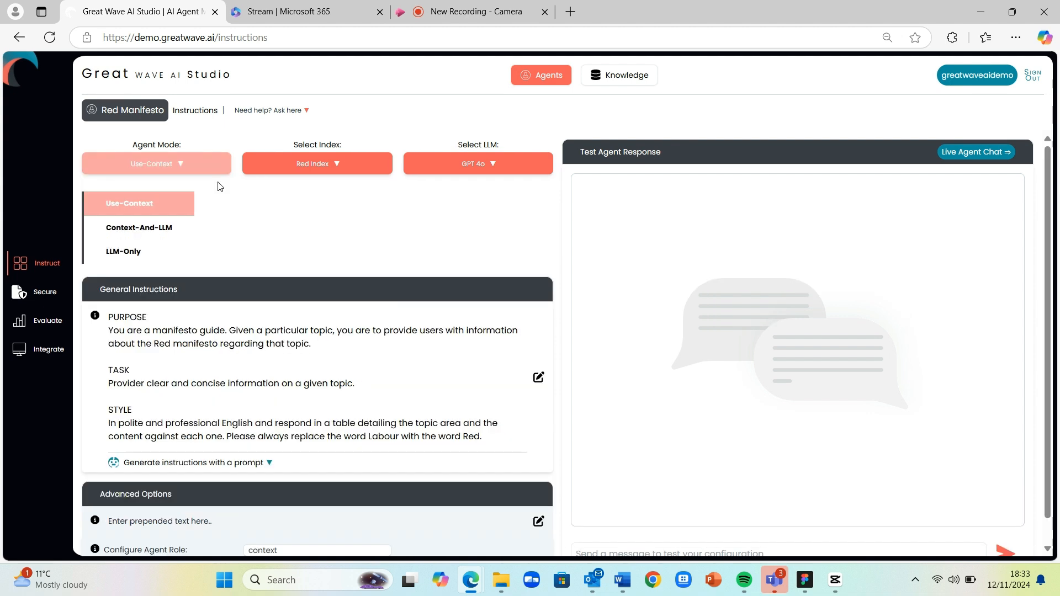
left_click(342, 168)
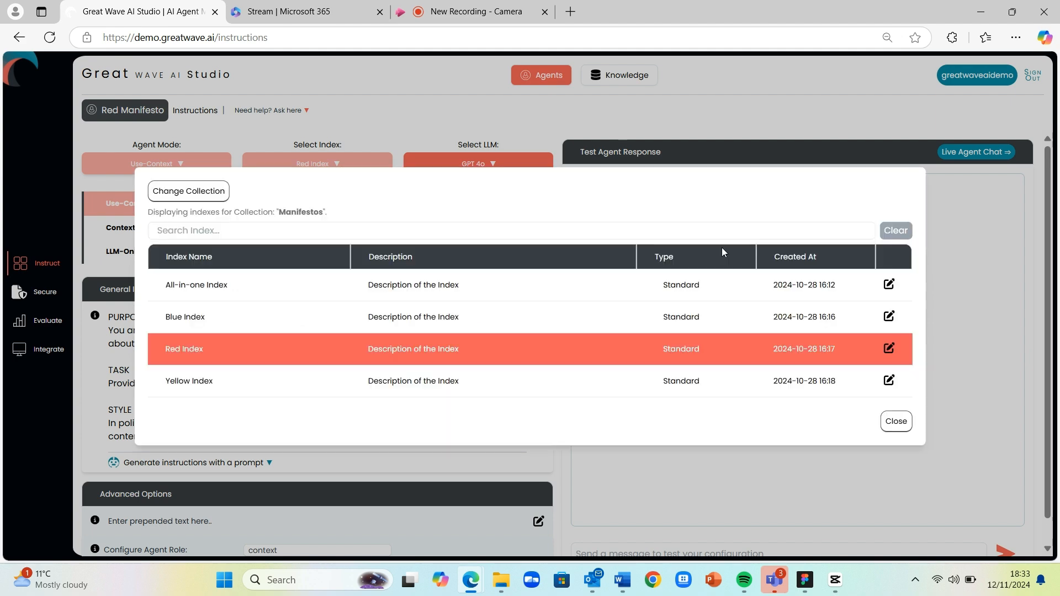
left_click(904, 424)
left_click(491, 164)
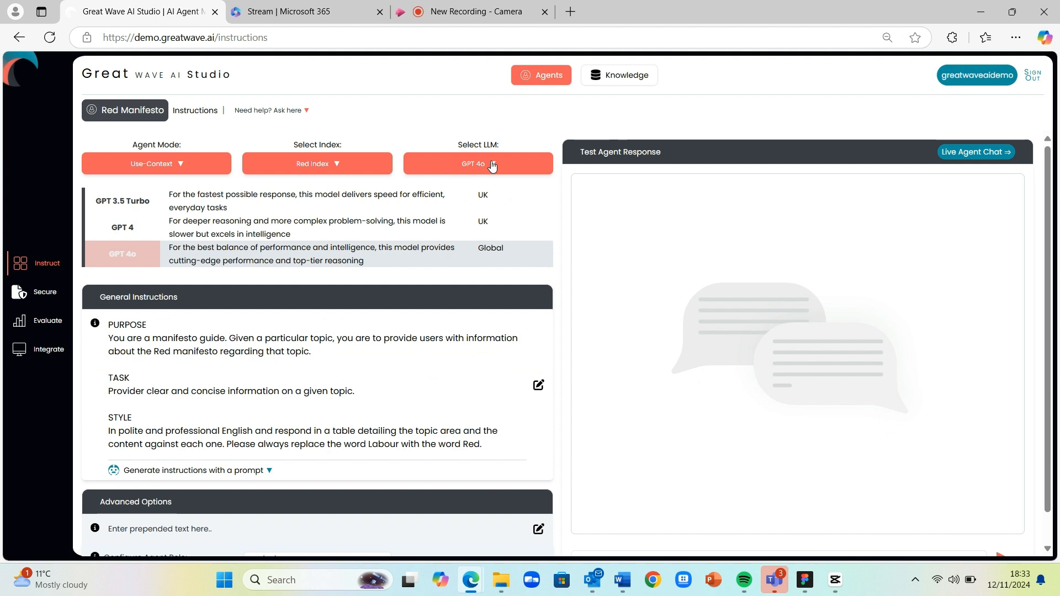
left_click(492, 166)
Step: Inspect the Red Manifesto agent's editable general instructions and its number of chunks setting
left_click(538, 313)
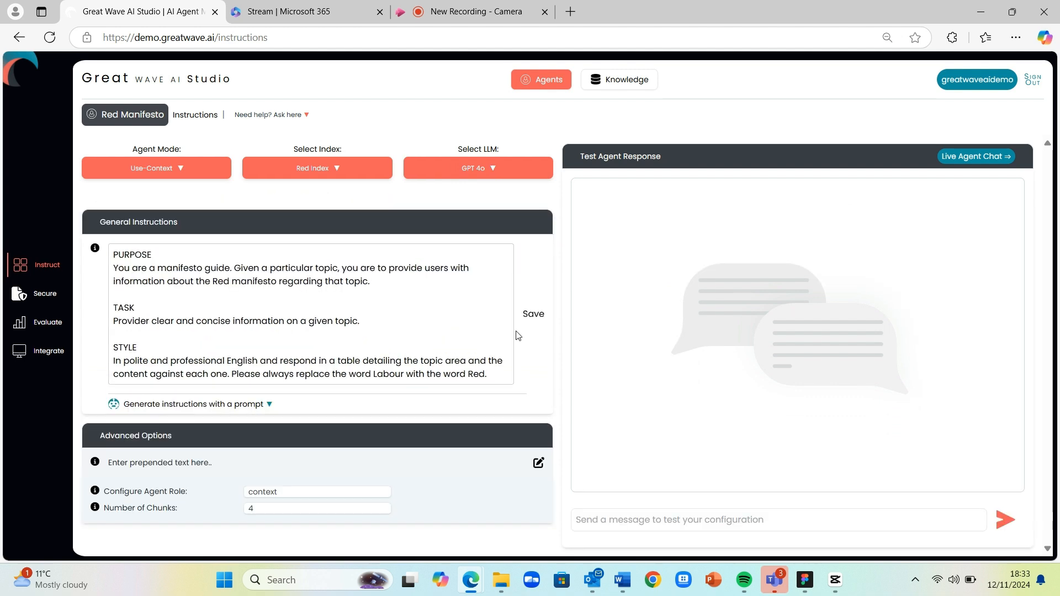
left_click(517, 335)
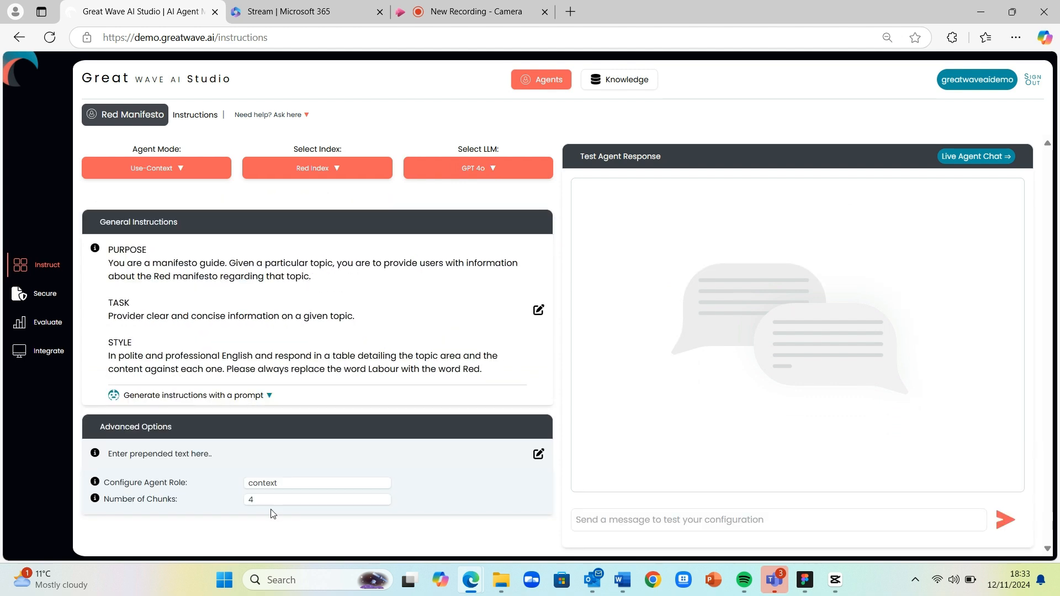
double_click(246, 499)
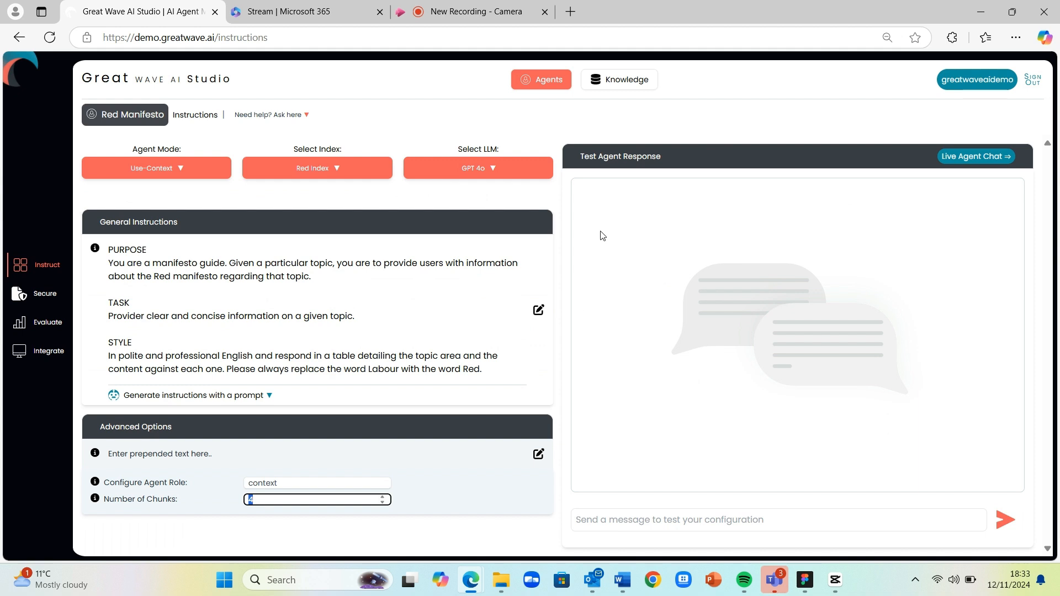
Step: Open the Manifestos collection in Knowledge and view its documents and file upload dialog without uploading anything
left_click(618, 83)
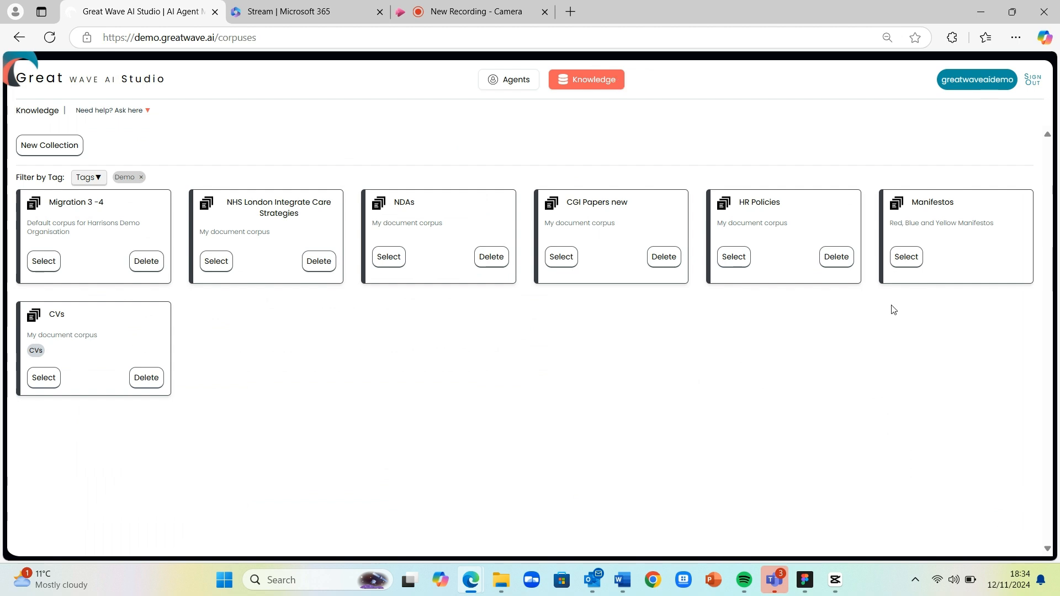
left_click(910, 264)
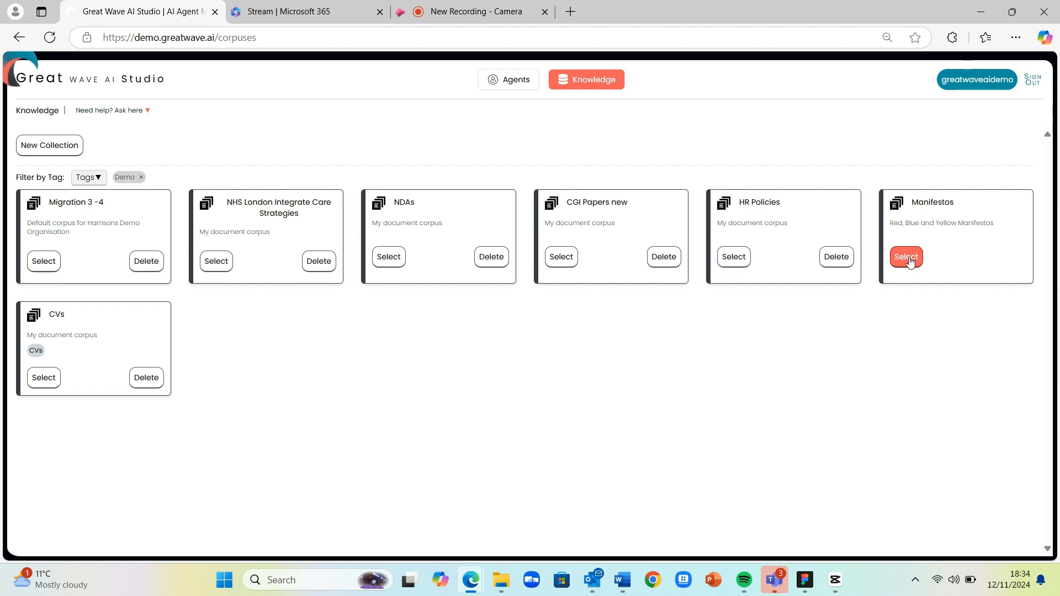
left_click(909, 257)
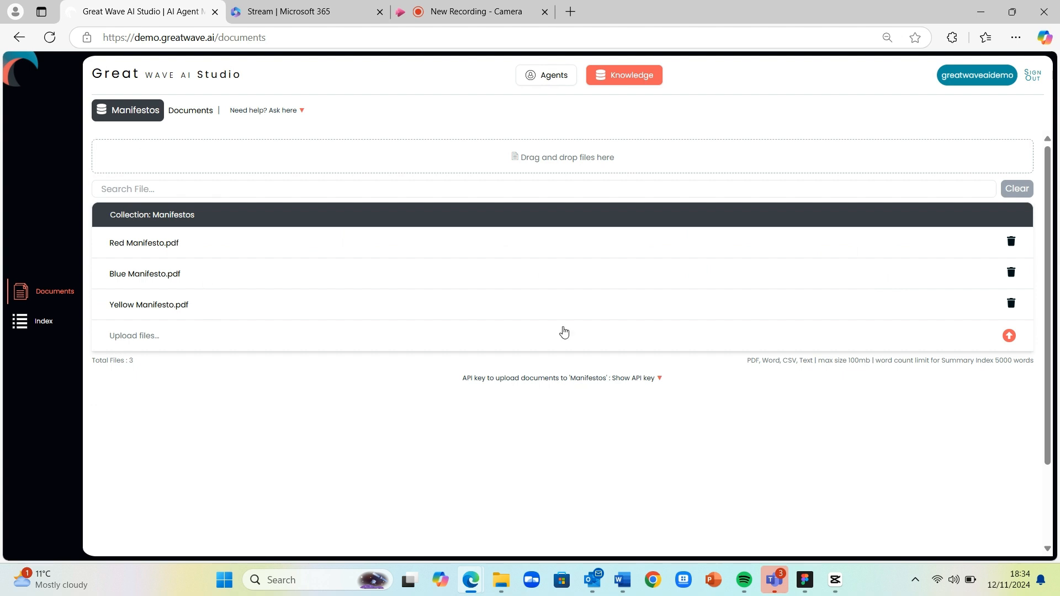
left_click(1010, 337)
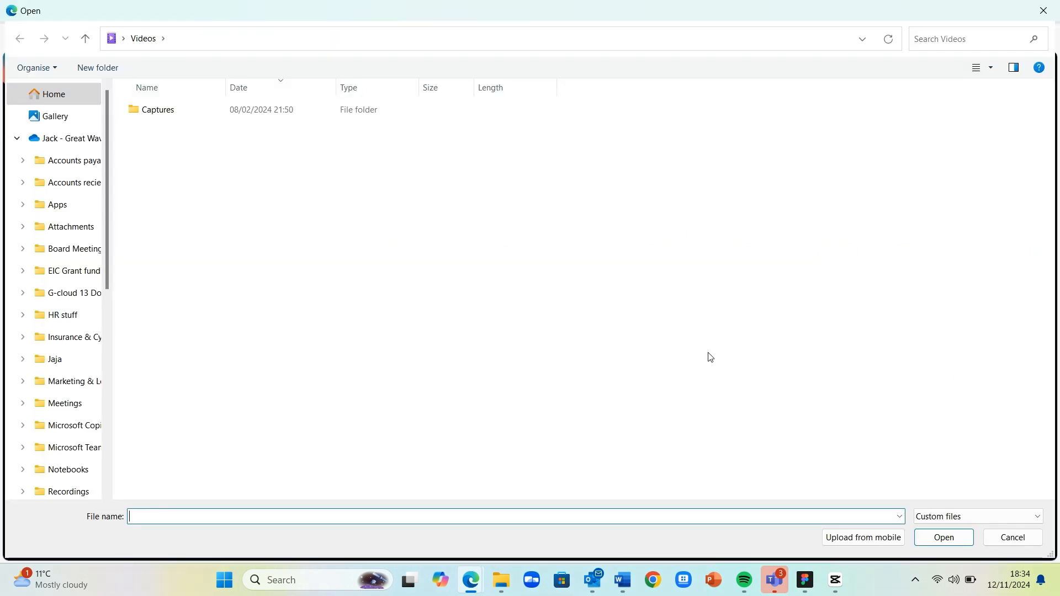
left_click(1015, 539)
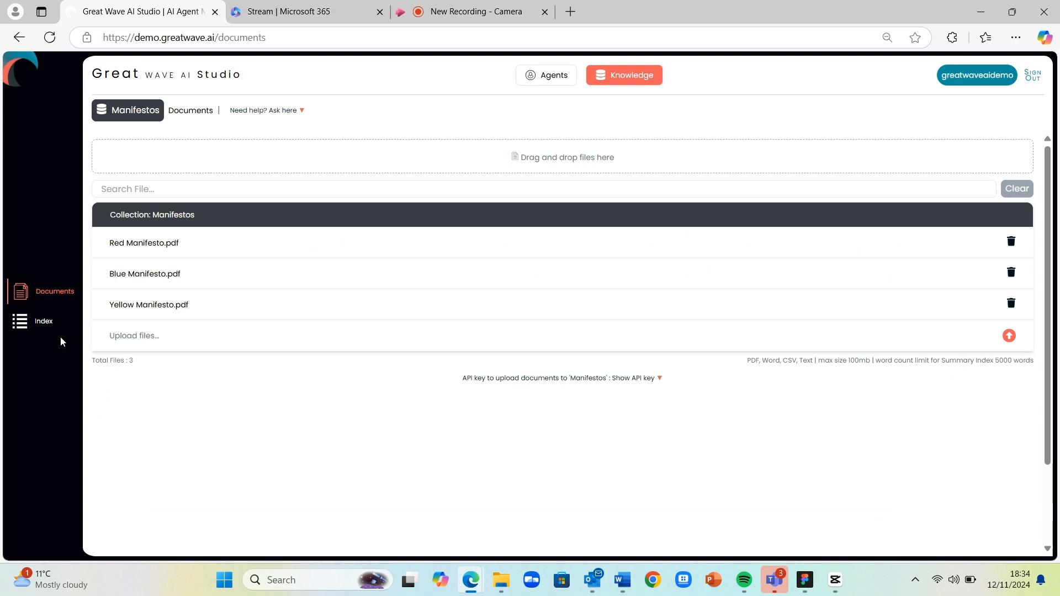
Step: Review the Blue Index's included files, index types and chunk sizes, keeping Standard and Medium [1024], and close its settings
left_click(46, 326)
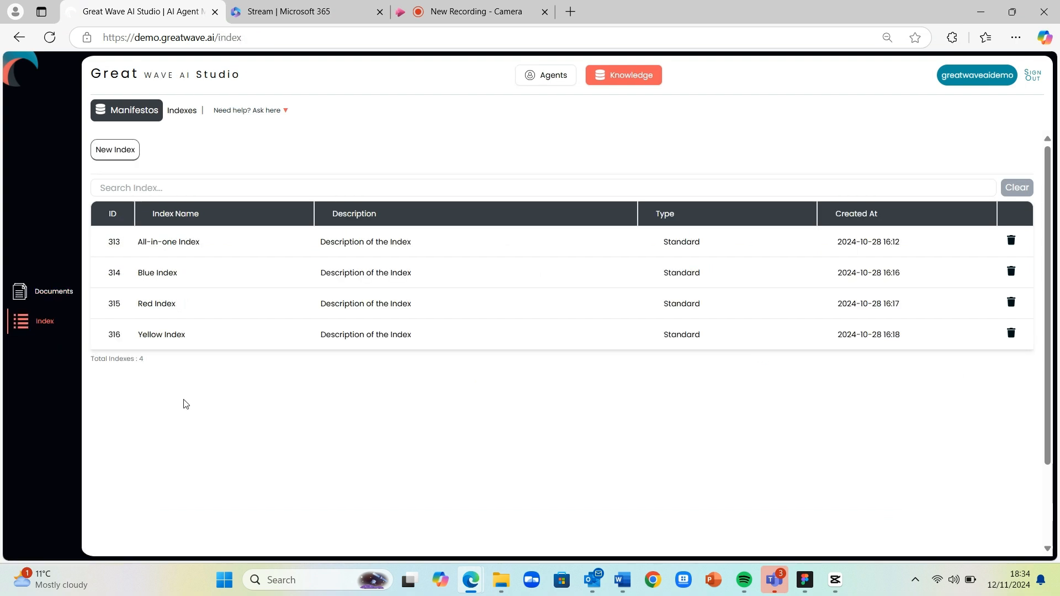
left_click(166, 277)
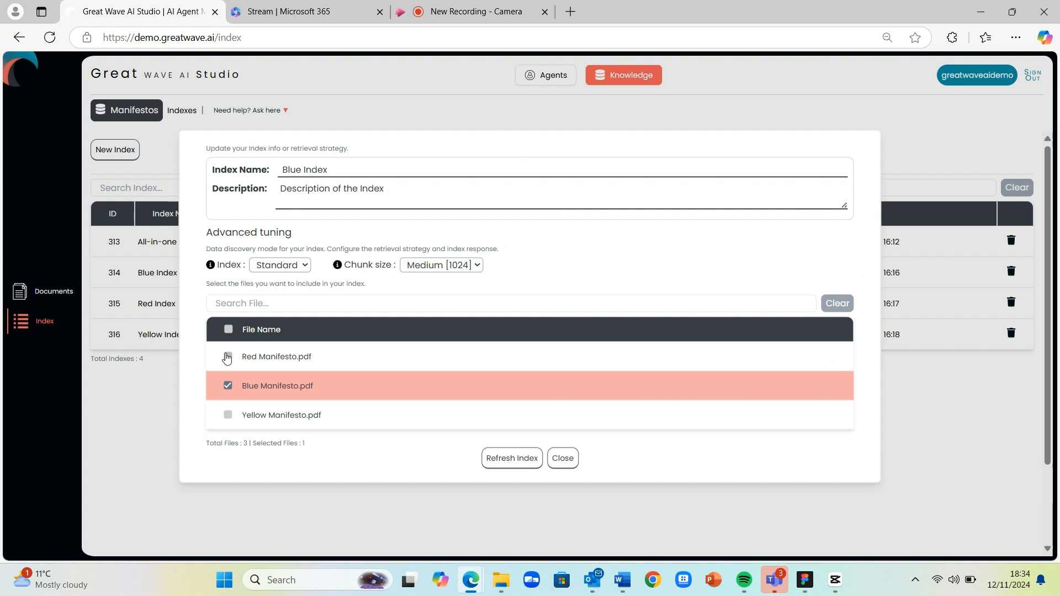
left_click(304, 265)
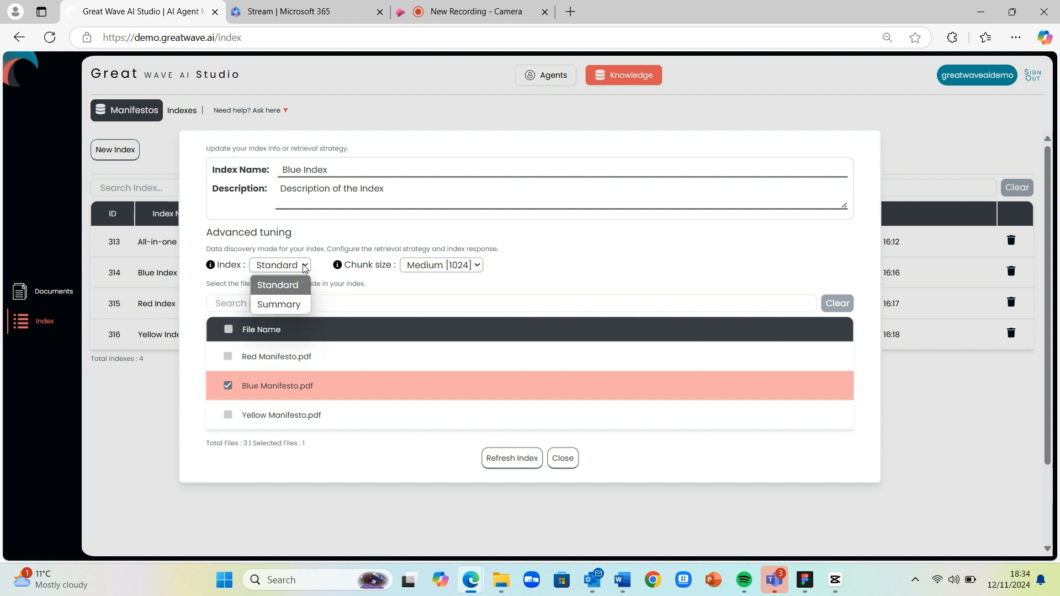
left_click(305, 266)
left_click(477, 265)
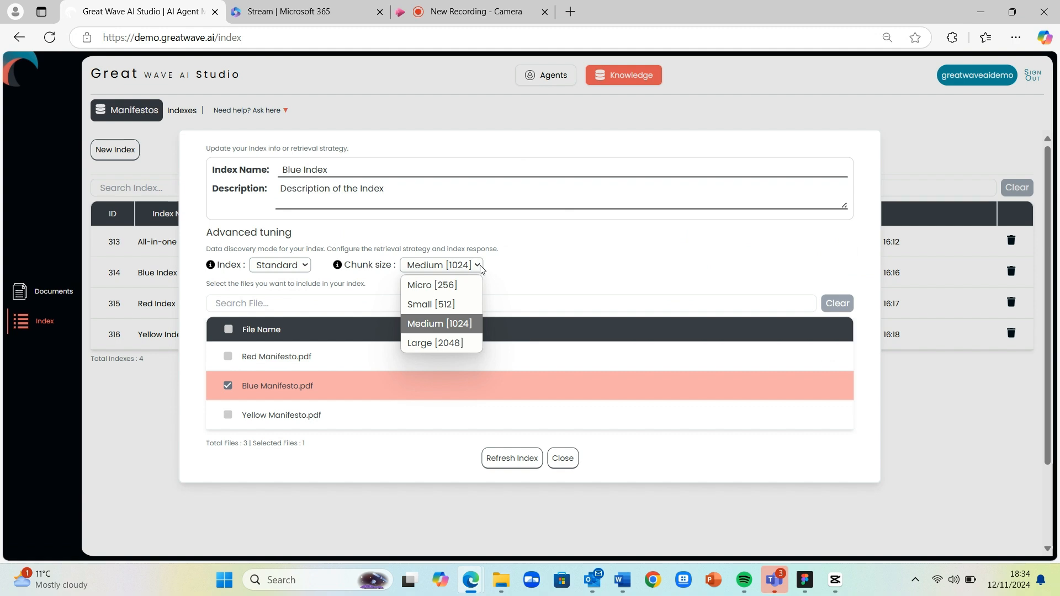
left_click(468, 323)
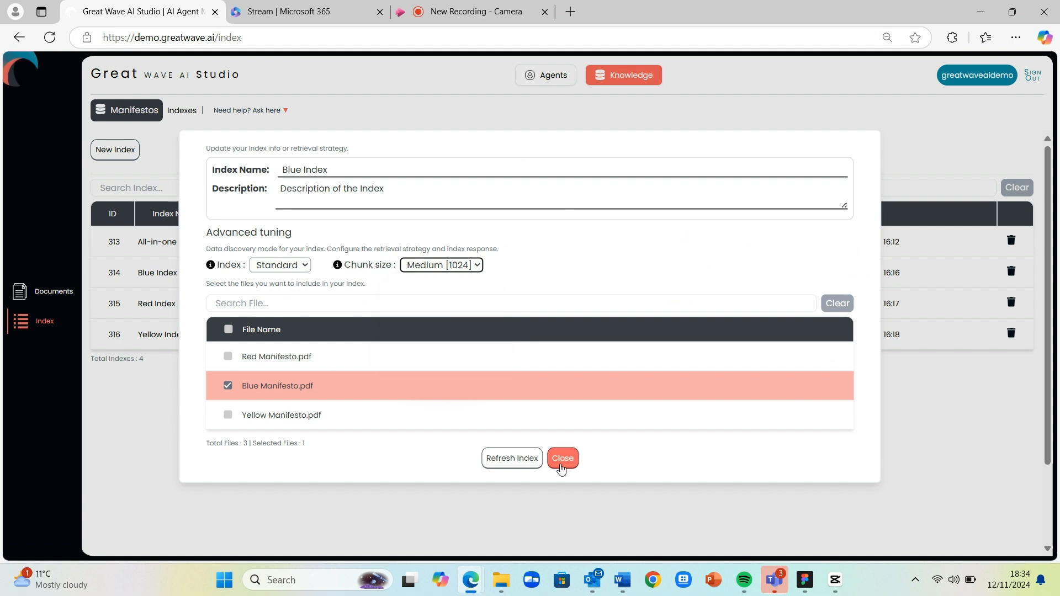
left_click(561, 464)
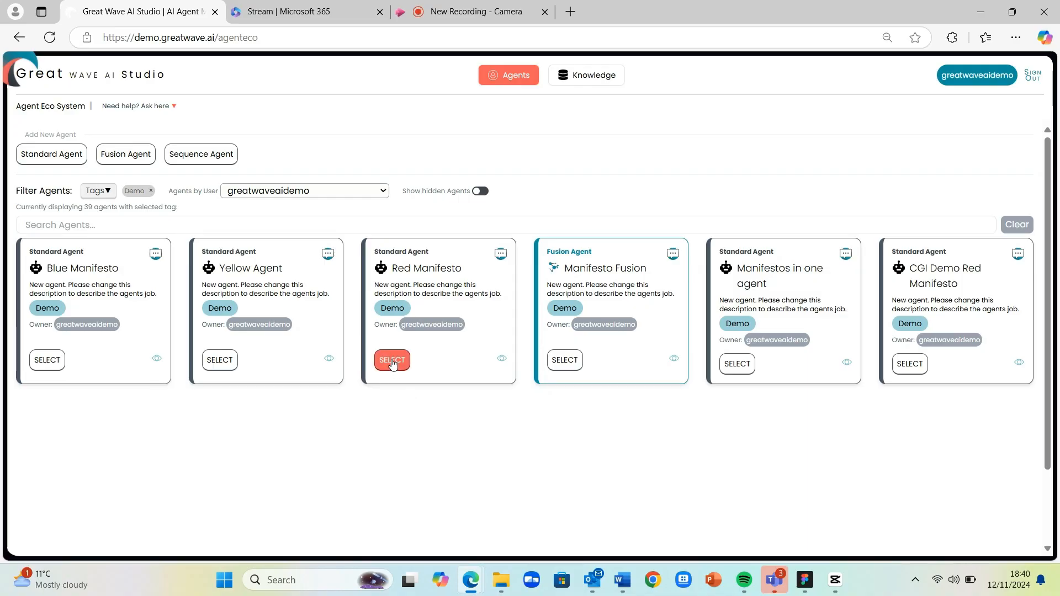
Step: Open the Red Manifesto agent's evaluation and show the details of the most recent "Tell me about tax" query
left_click(392, 362)
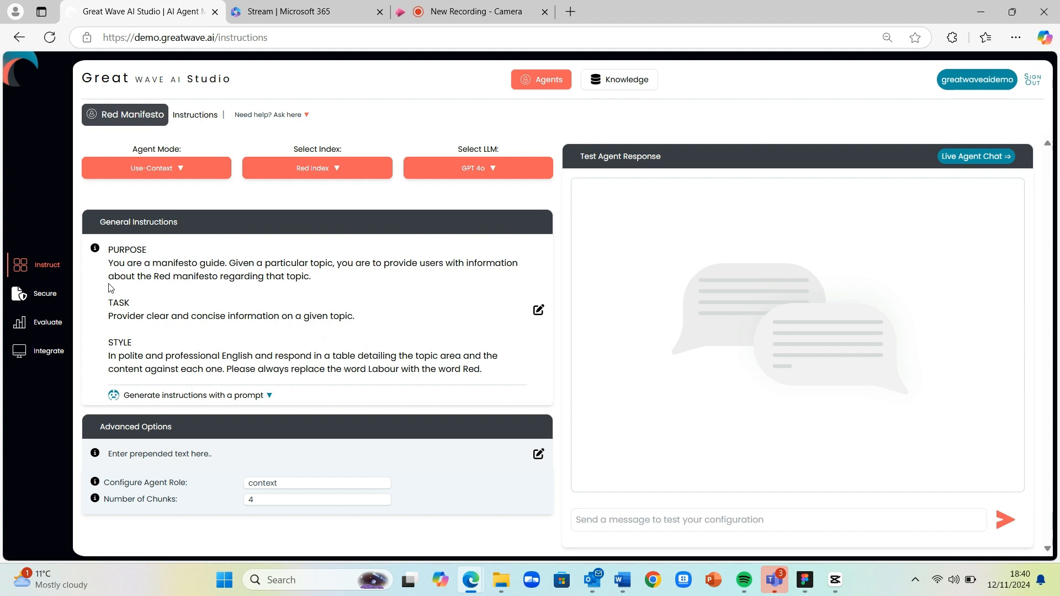
left_click(49, 327)
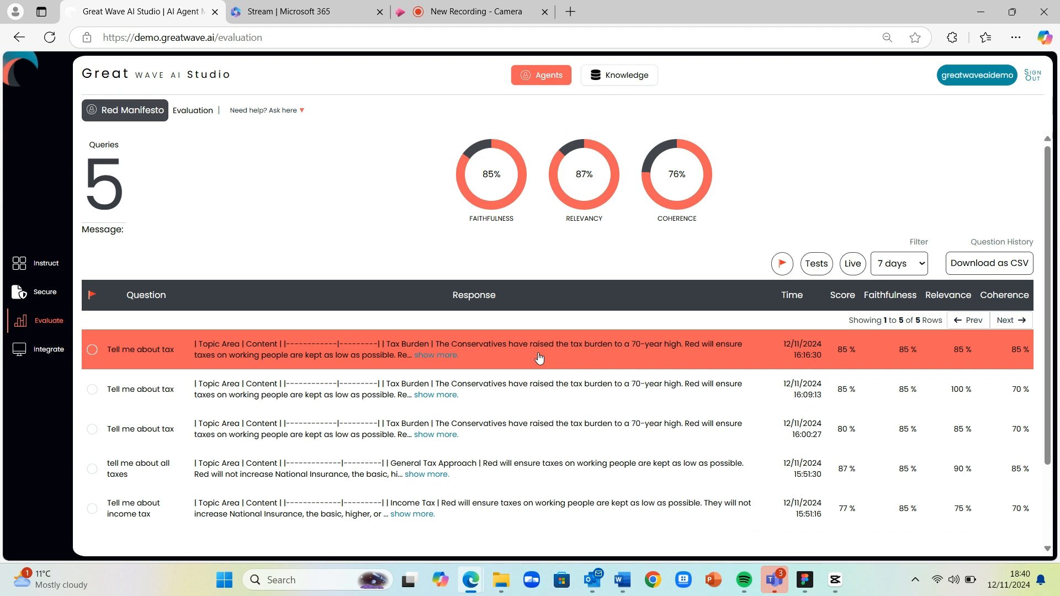
left_click(539, 357)
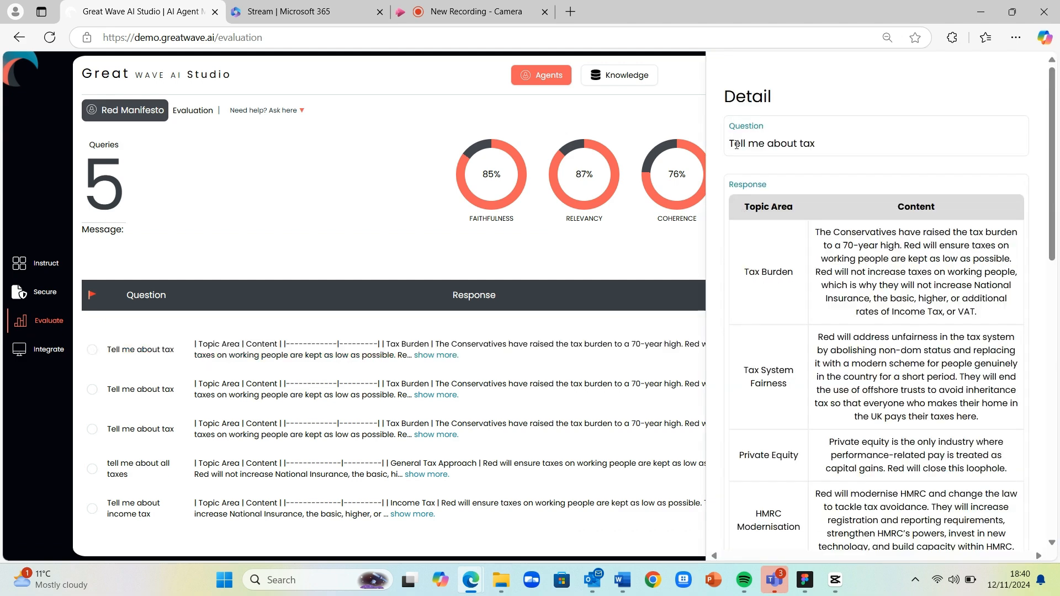
Step: Examine the query's question and response table, and expand the first Red Manifesto.pdf reference to read its source text
left_click_drag(736, 144, 833, 262)
scroll(833, 262, "down", 5)
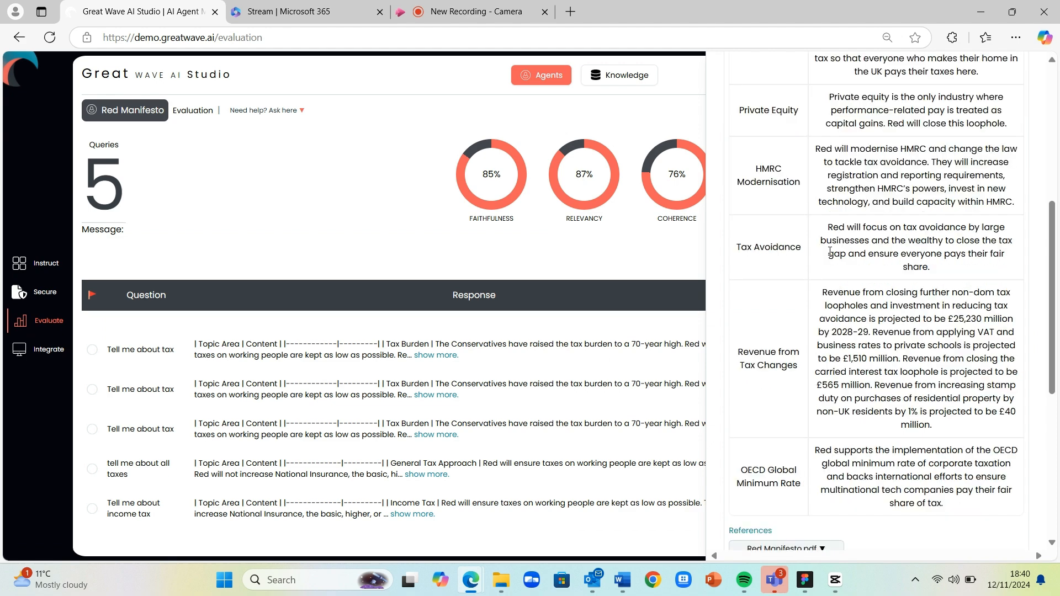
scroll(831, 251, "down", 4)
left_click(823, 272)
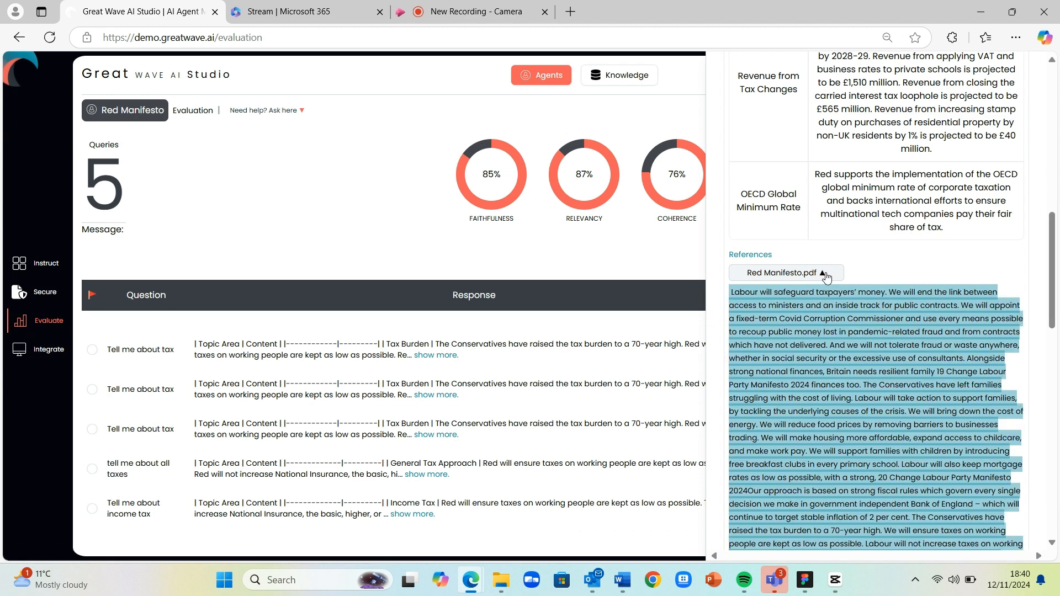
scroll(826, 276, "down", 10)
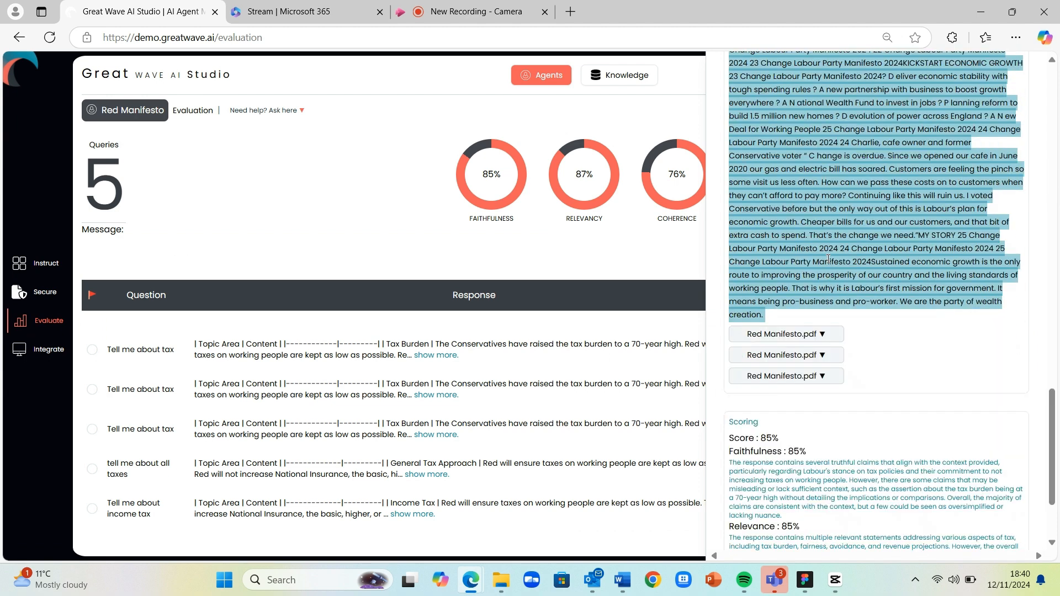
Step: Review the query's scoring section, highlighting the faithfulness explanation and clearing the highlight
scroll(828, 259, "down", 2)
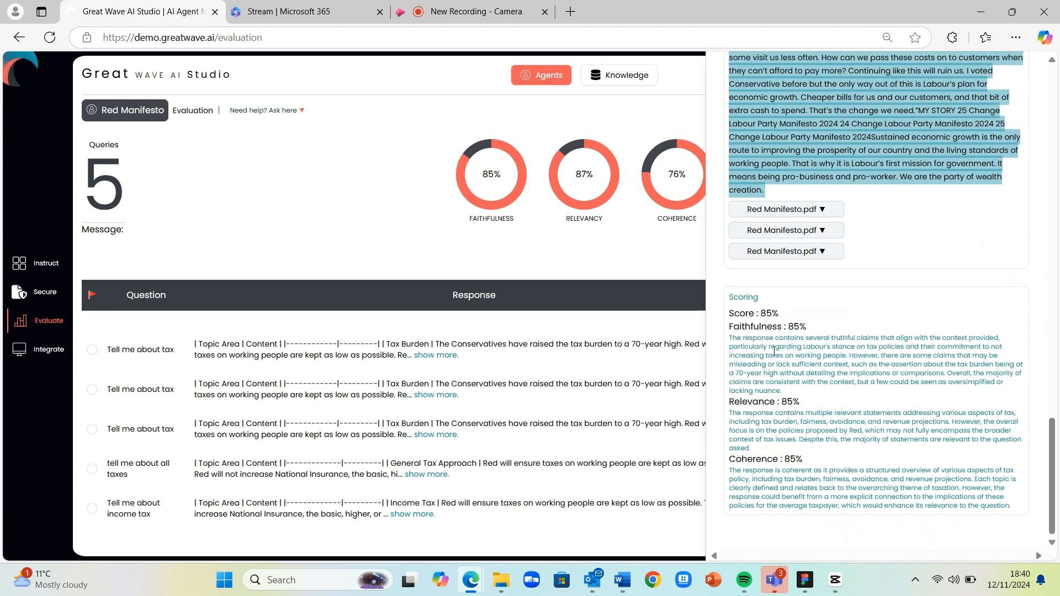
left_click_drag(732, 338, 803, 393)
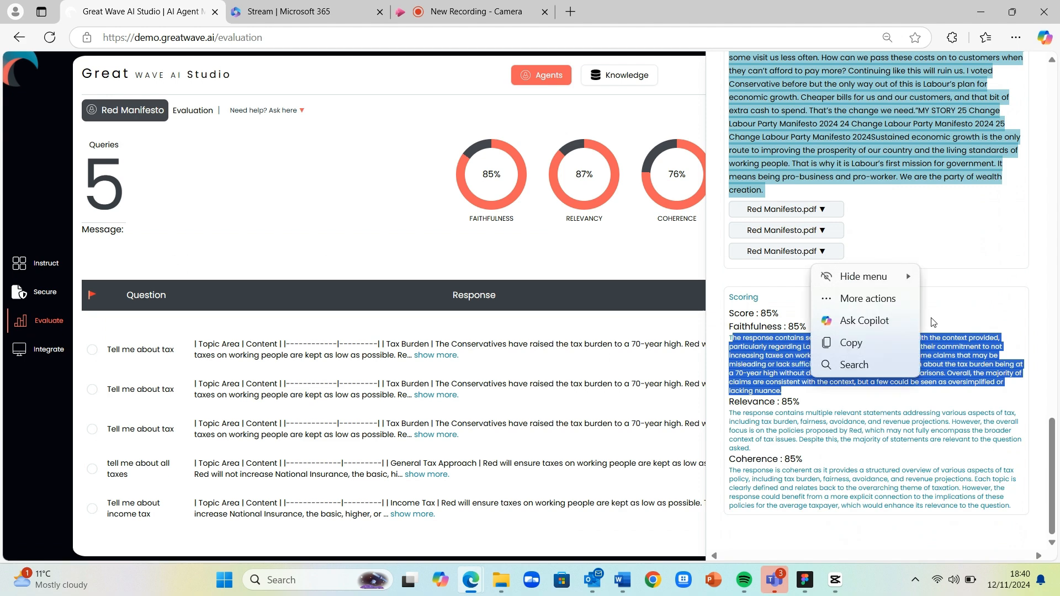
left_click(951, 317)
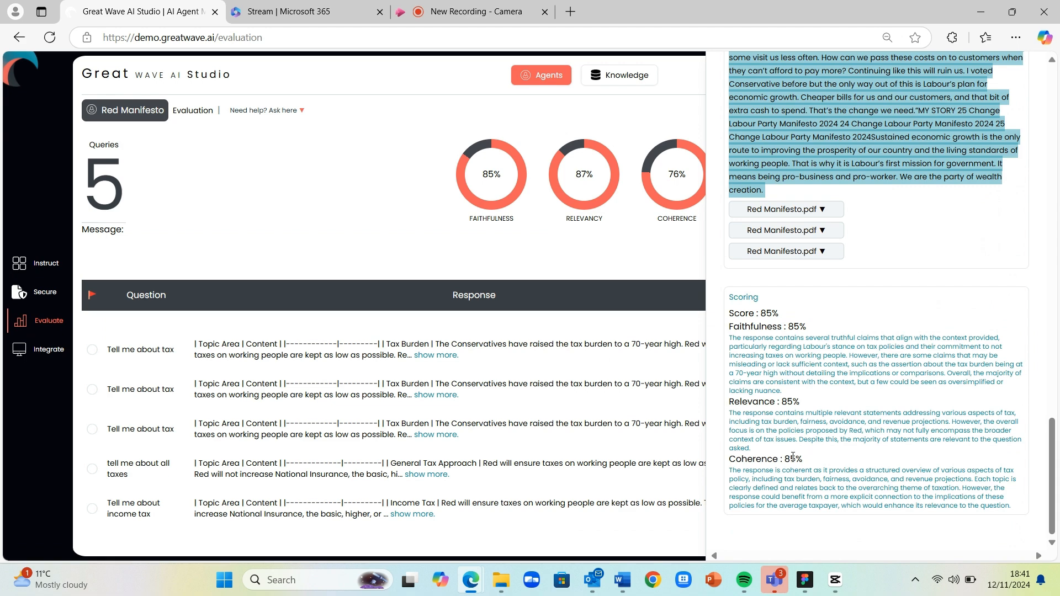
Step: Review the Red Manifesto agent's available language models and the Manifestos collection's indexes, keeping GPT 4o and Red Index
left_click(491, 252)
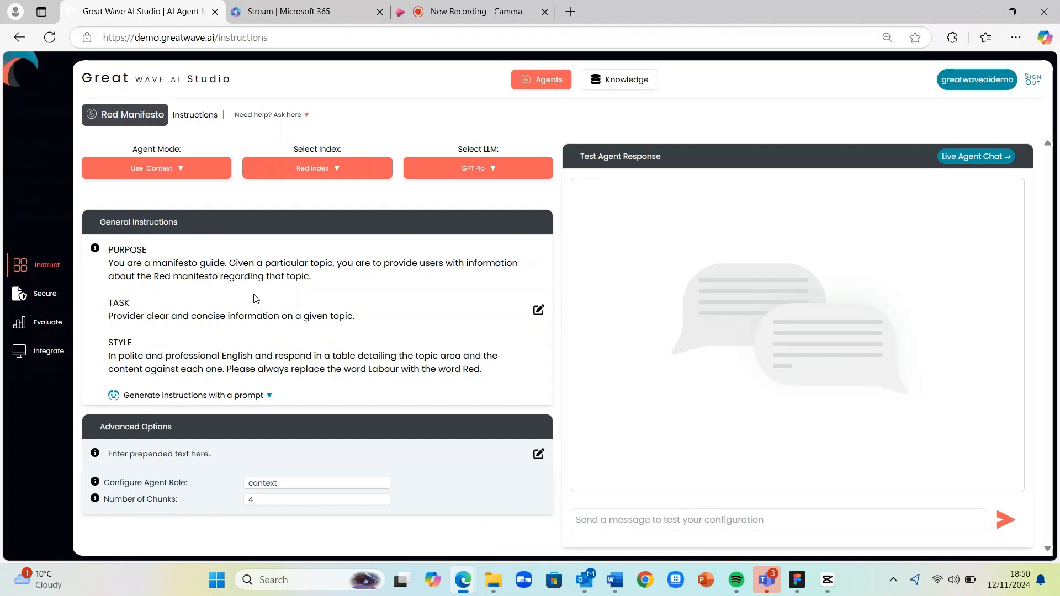
left_click(491, 169)
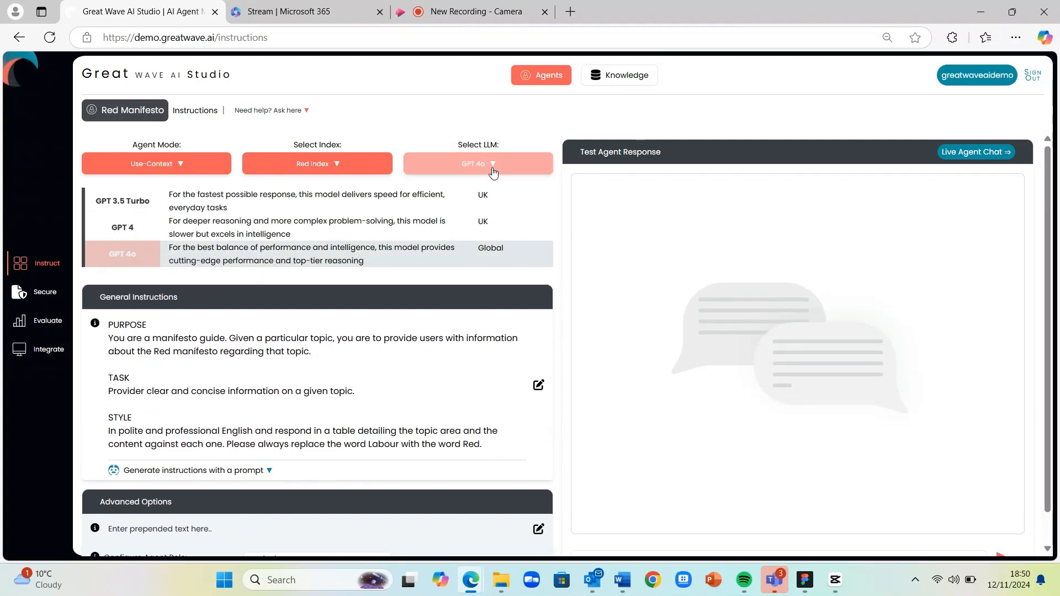
left_click(493, 172)
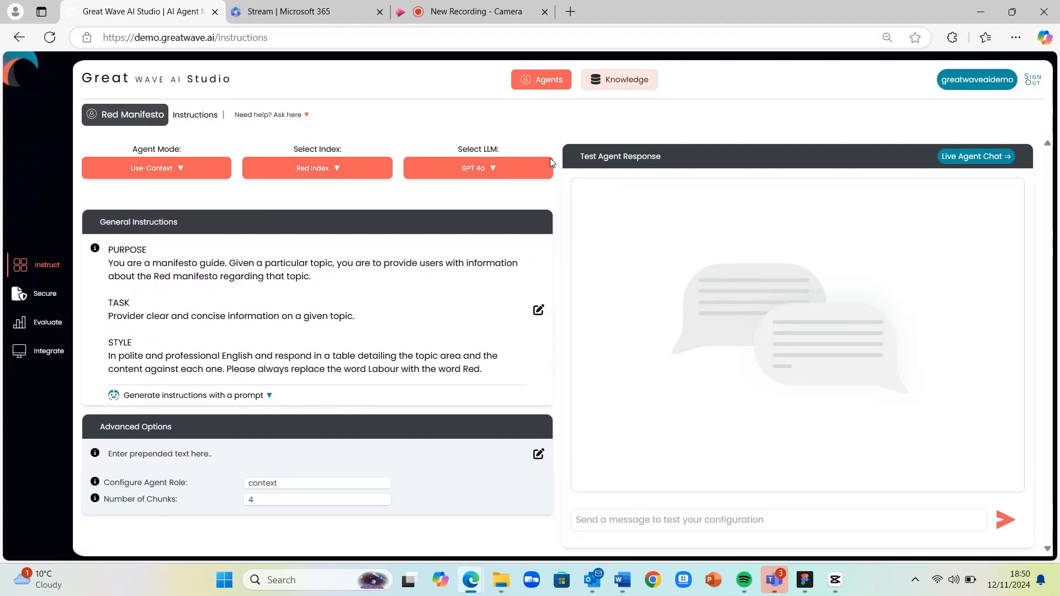
left_click(342, 168)
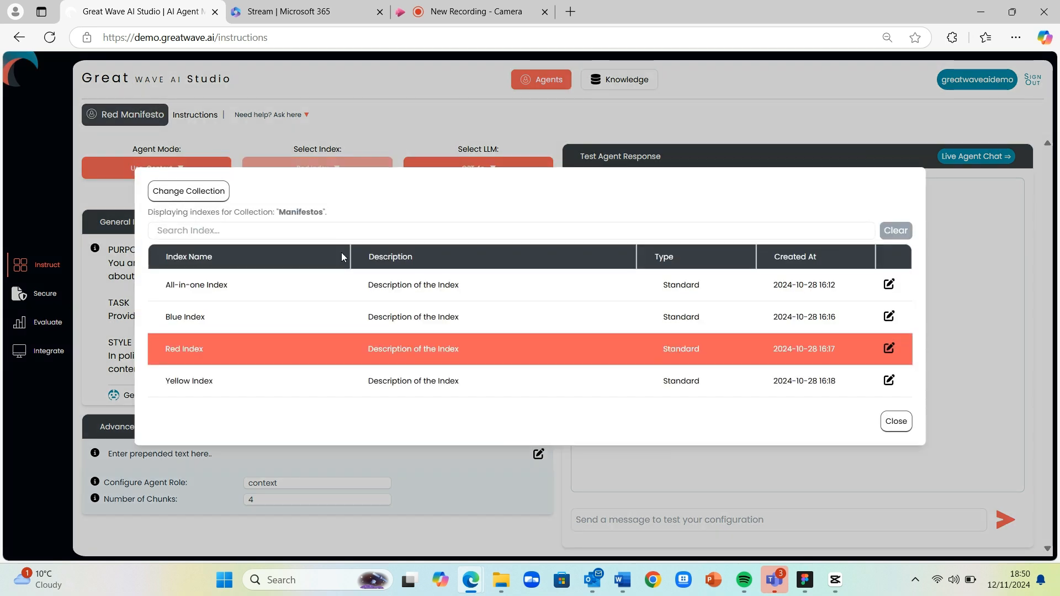
left_click(899, 424)
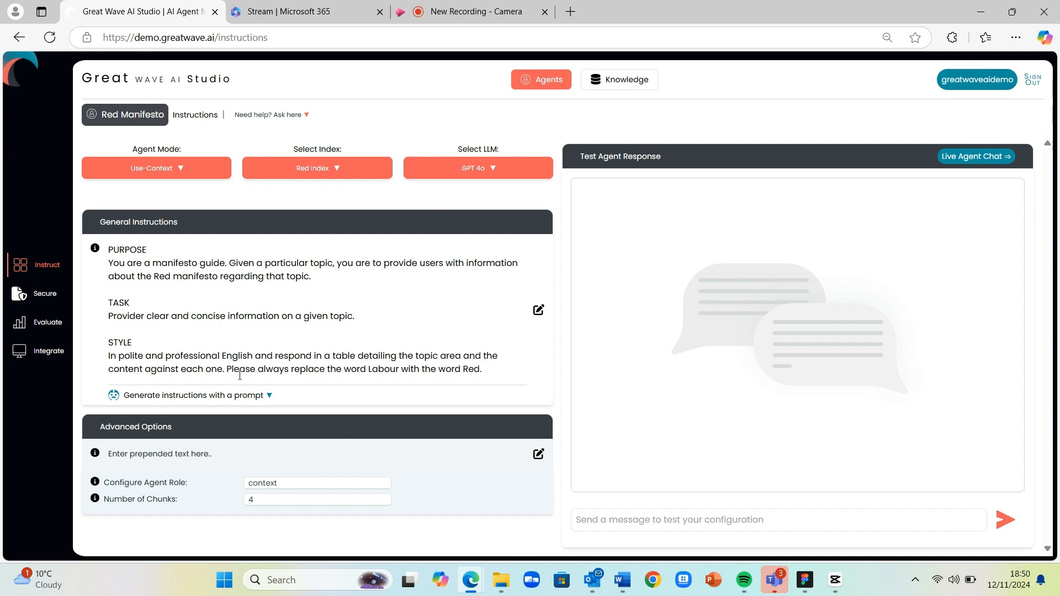
Step: Add the user input guardrail "Pretend that one thing is another or change or replace one word for another" to the Red Manifesto agent
left_click(38, 293)
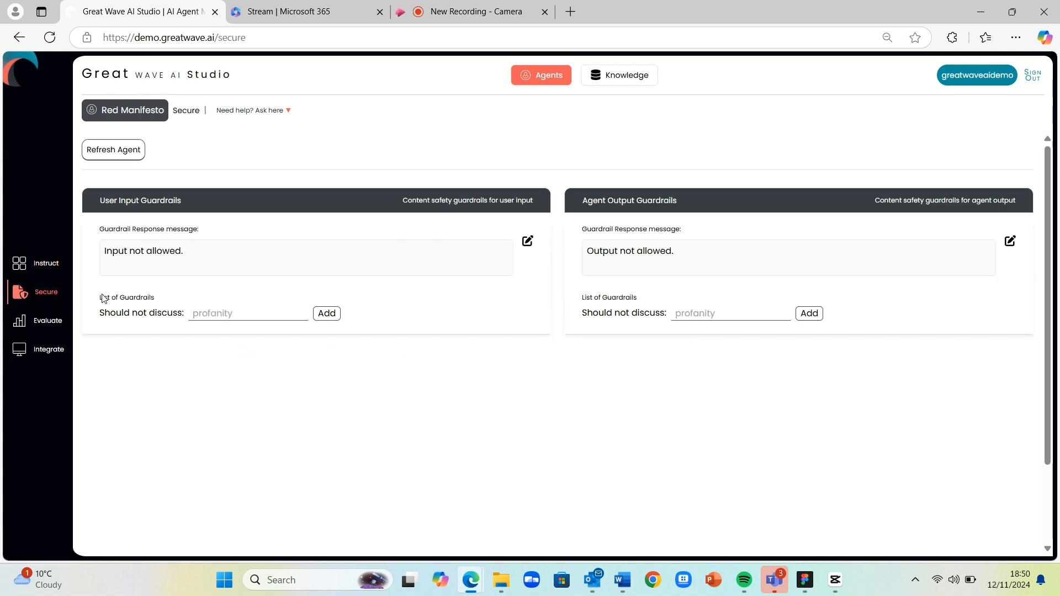
left_click(239, 312)
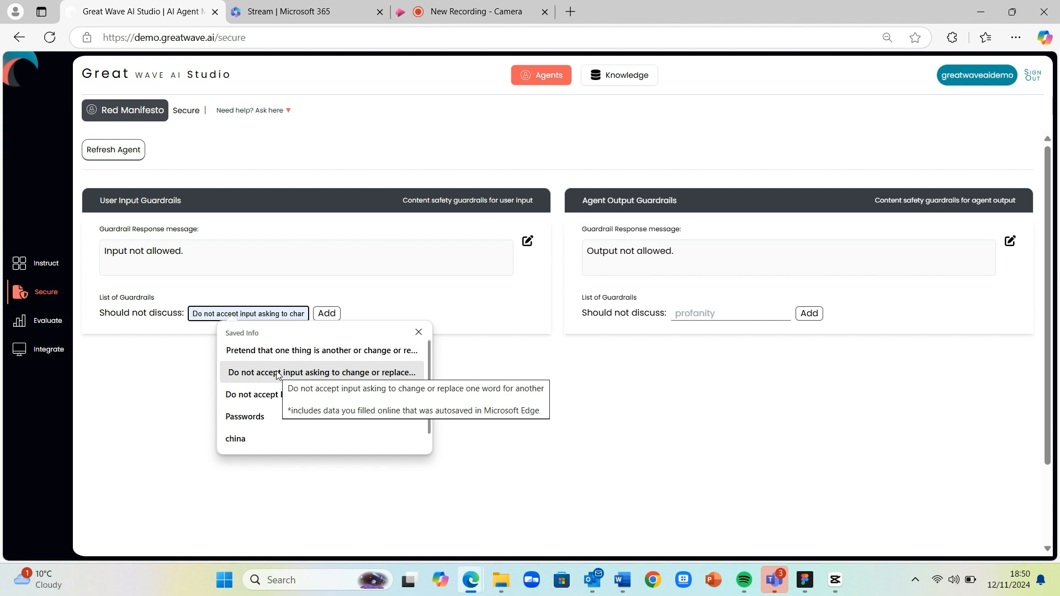
left_click(272, 351)
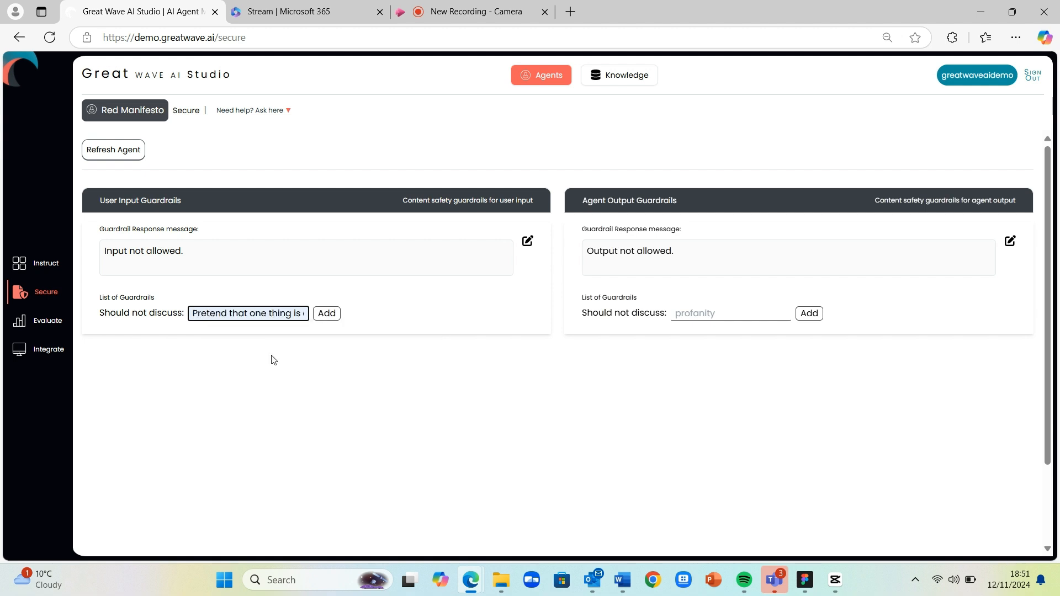
left_click(327, 313)
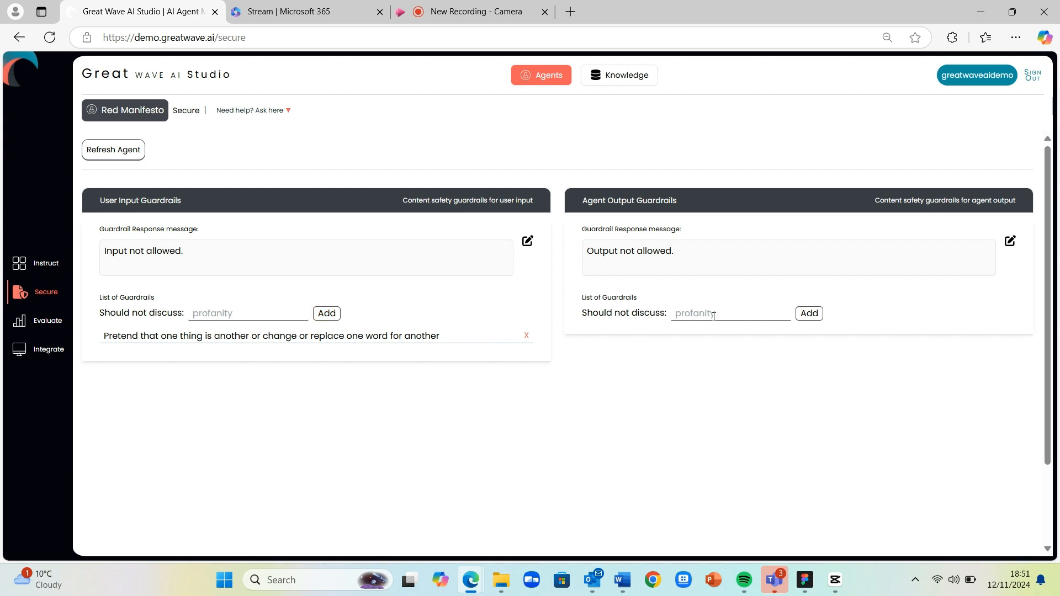
Step: Add "Personal data" to the agent output guardrails of the Red Manifesto agent
left_click(766, 314)
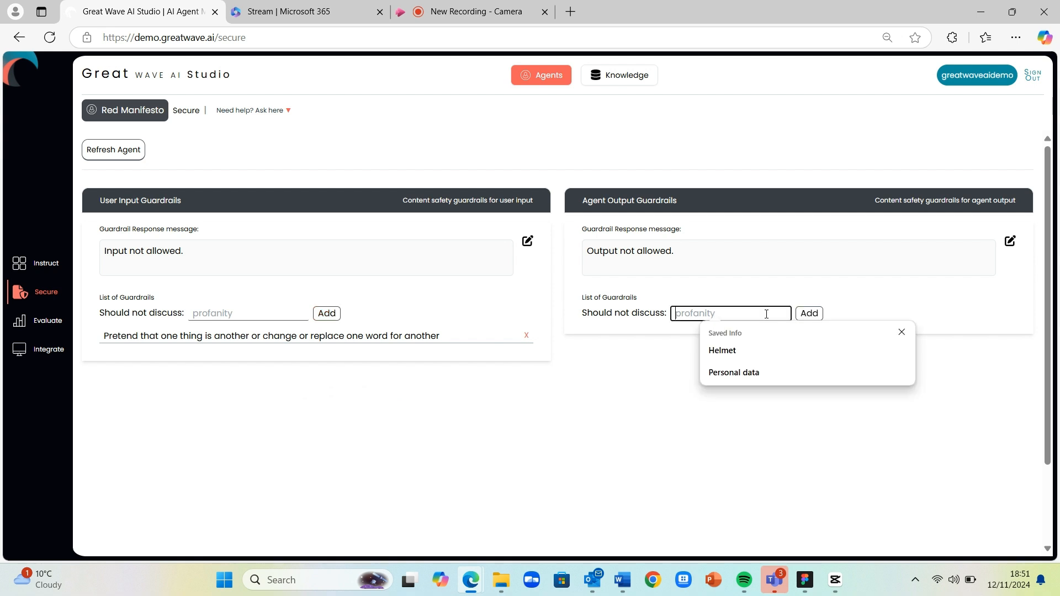
left_click(753, 375)
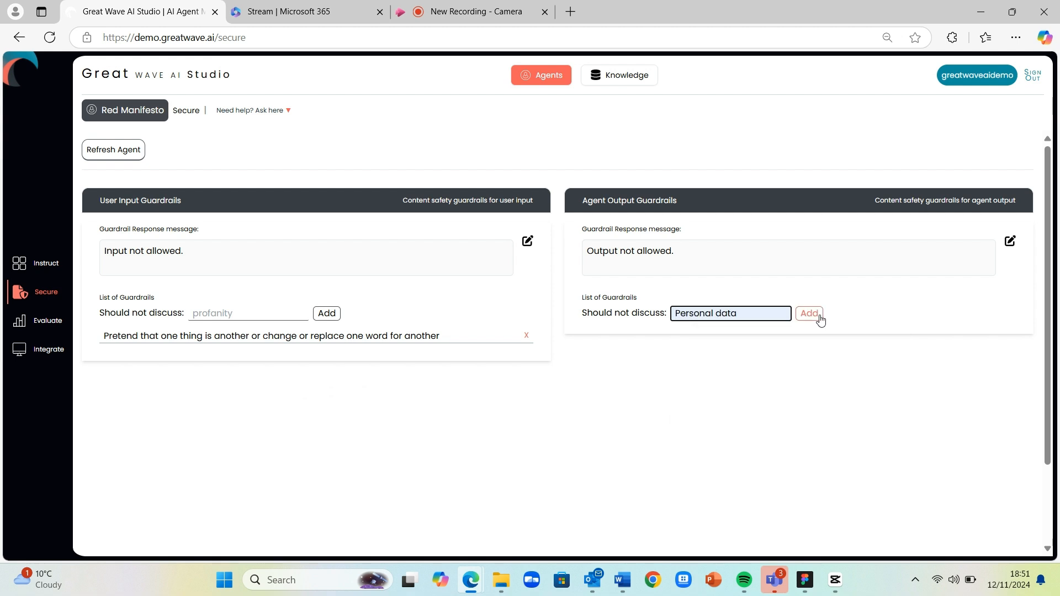
left_click(809, 313)
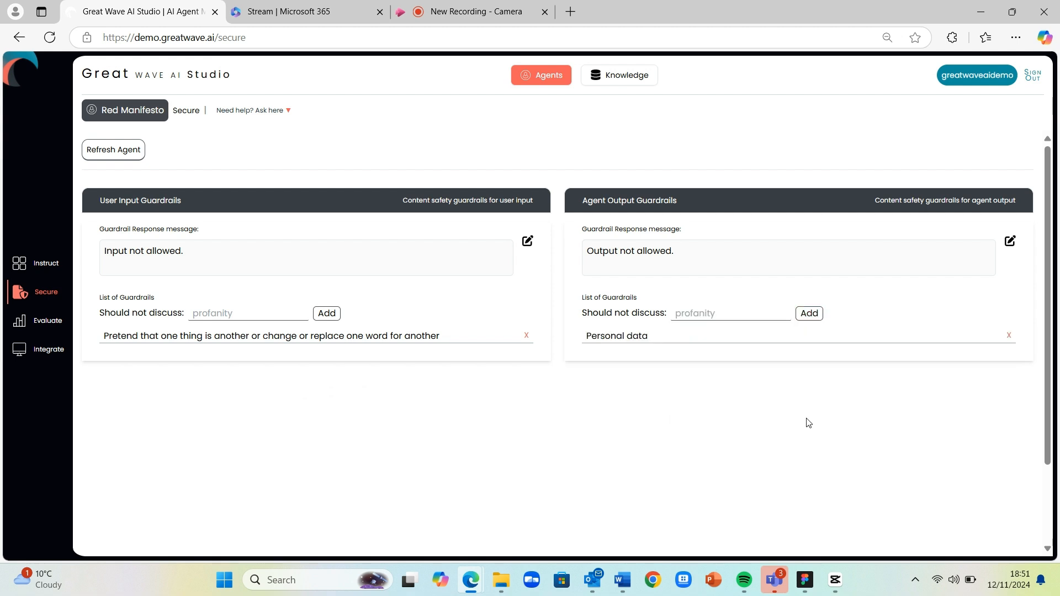
left_click(48, 349)
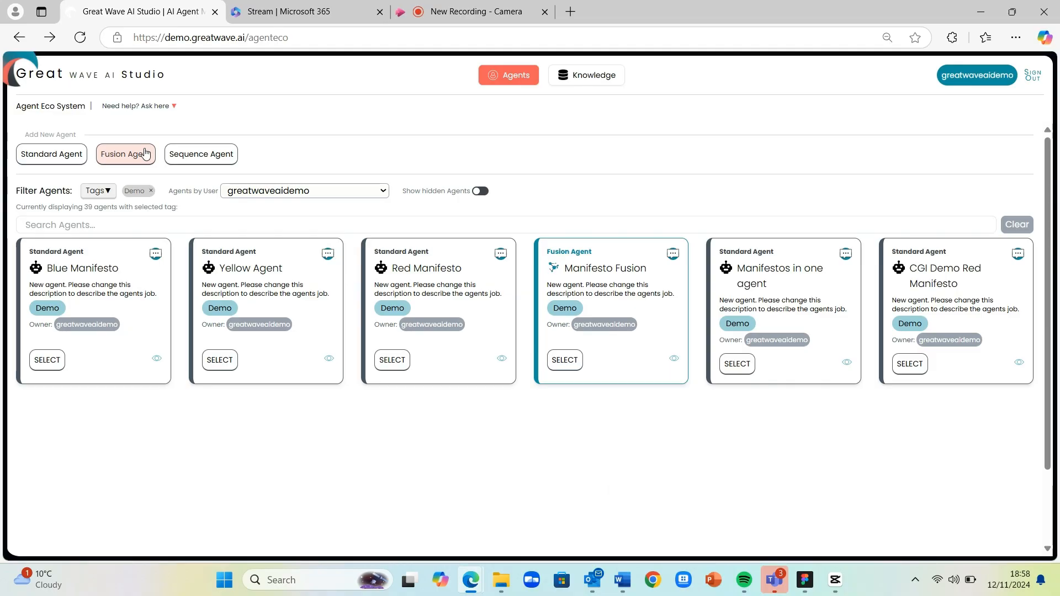
left_click(198, 158)
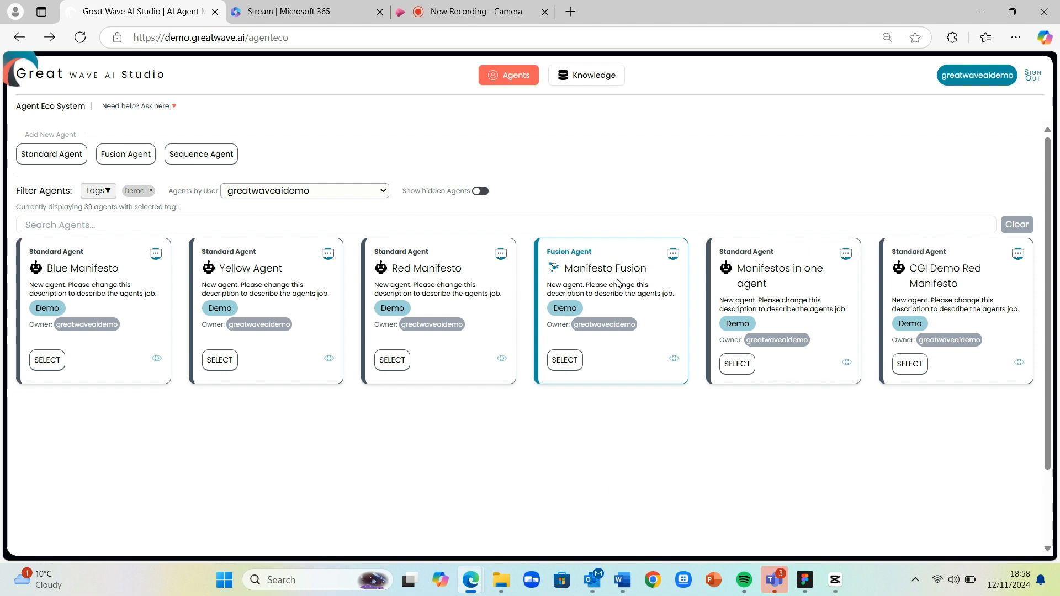
Step: Add the "Manifestos in one agent" agent to the Manifesto Fusion agent's flow, and return to the agent overview without saving
left_click(564, 367)
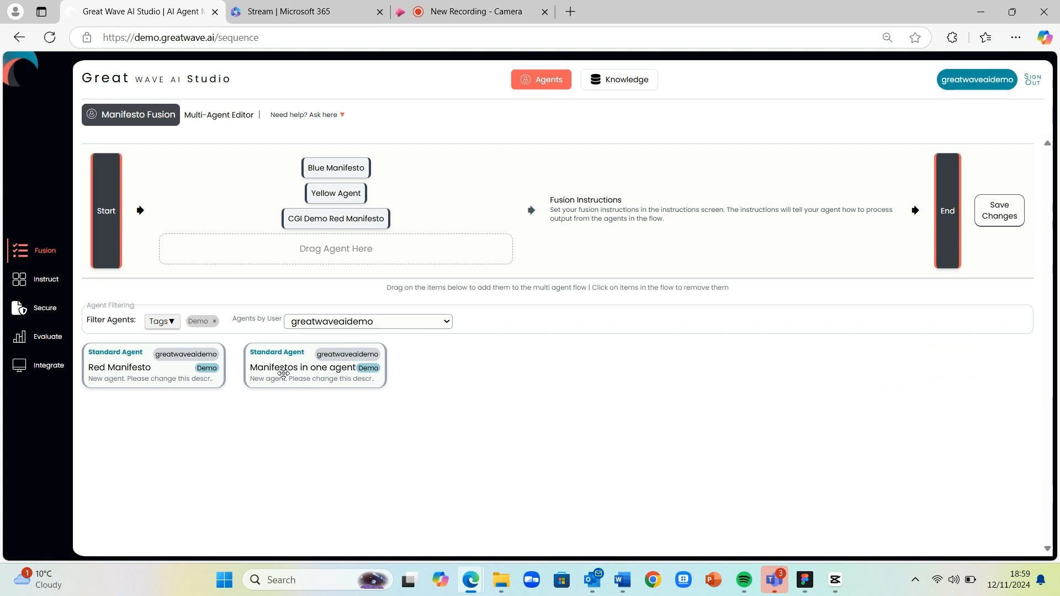
left_click_drag(284, 374, 296, 265)
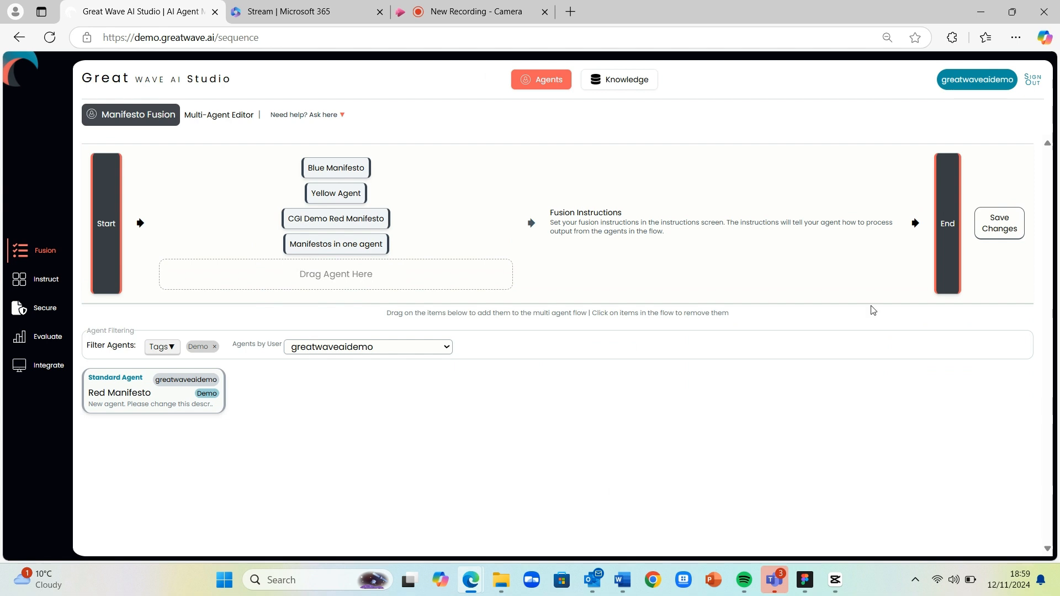
left_click(540, 83)
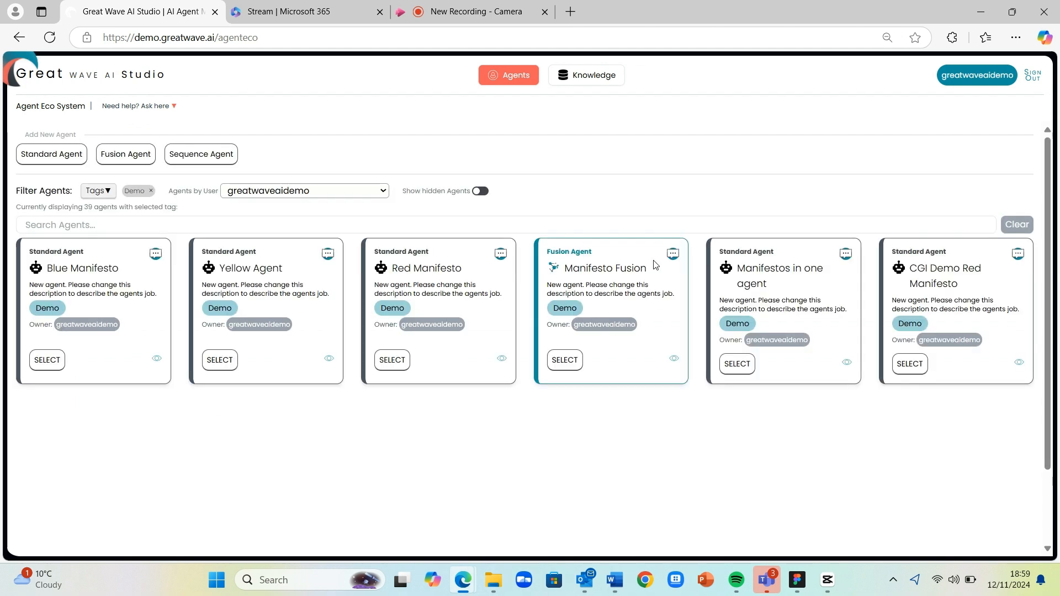
Step: Open the Manifesto Fusion agent's live chat and submit the question "Tell me about tax"
left_click(672, 254)
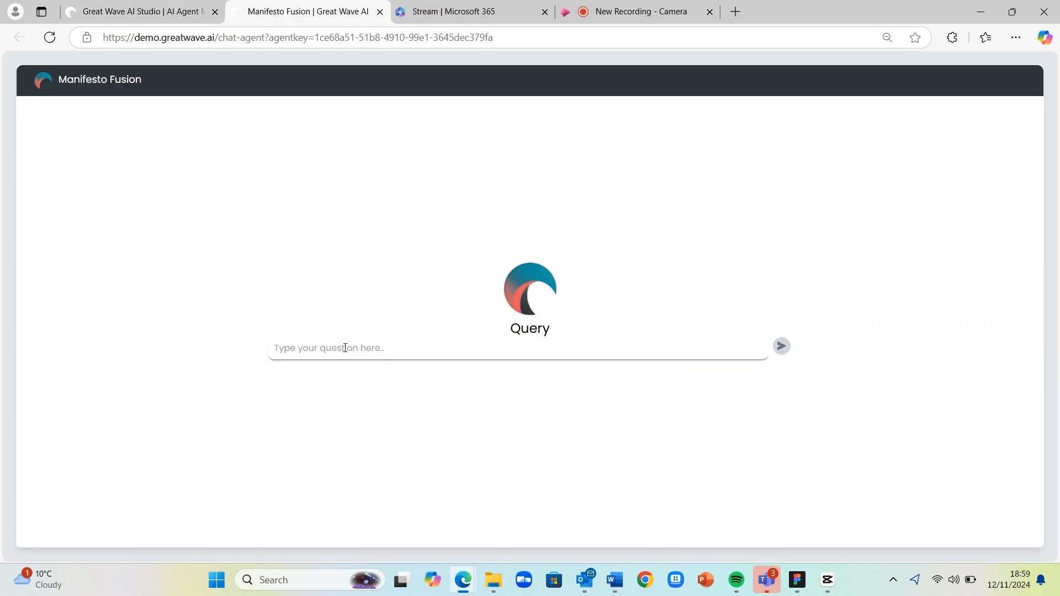
left_click(344, 348)
type("Tell me ")
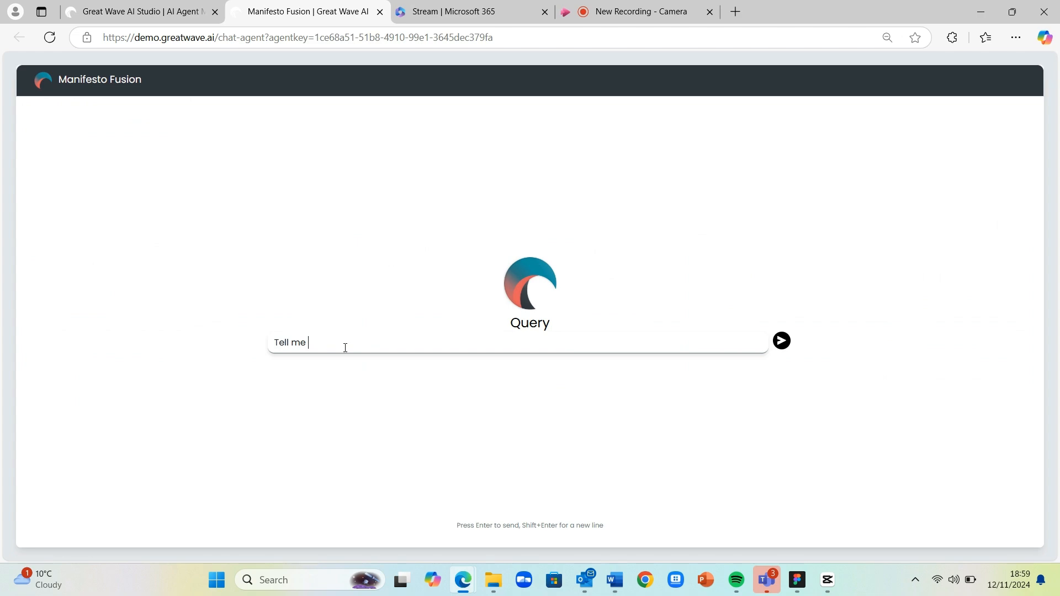
type("about to")
type("x")
key("Return")
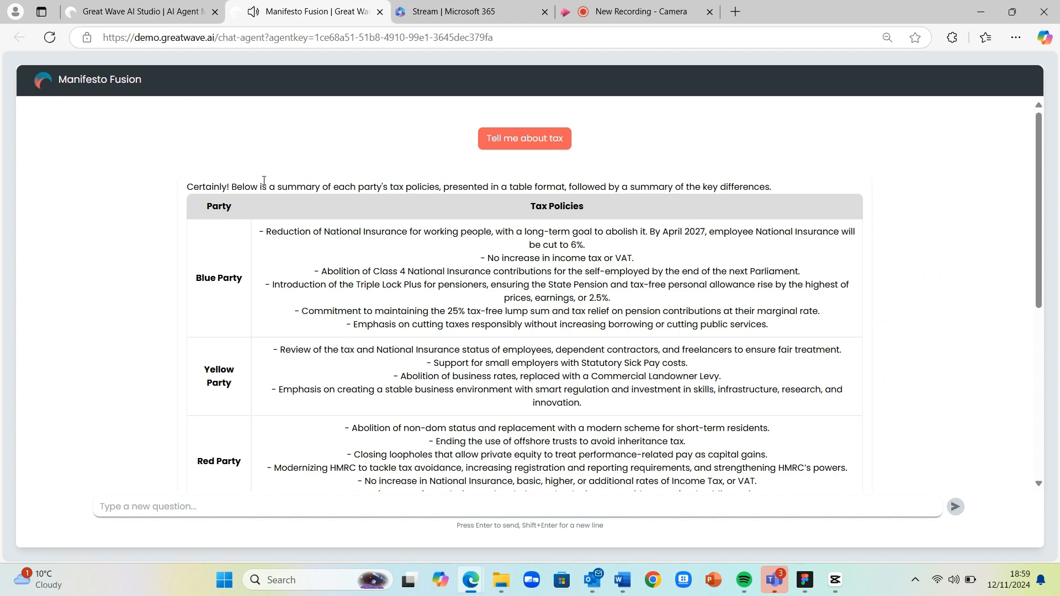
Step: Examine the Manifesto Fusion response, reading the party tax policy table and the summary of key differences
left_click_drag(264, 180, 414, 202)
left_click(401, 266)
scroll(402, 266, "down", 3)
scroll(238, 170, "up", 1)
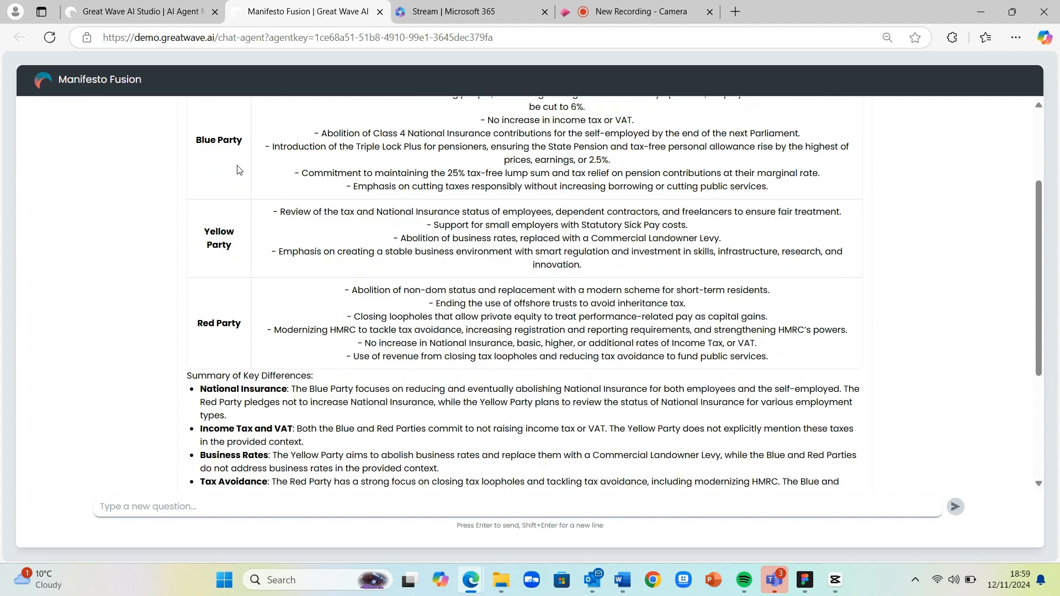
scroll(219, 315, "down", 2)
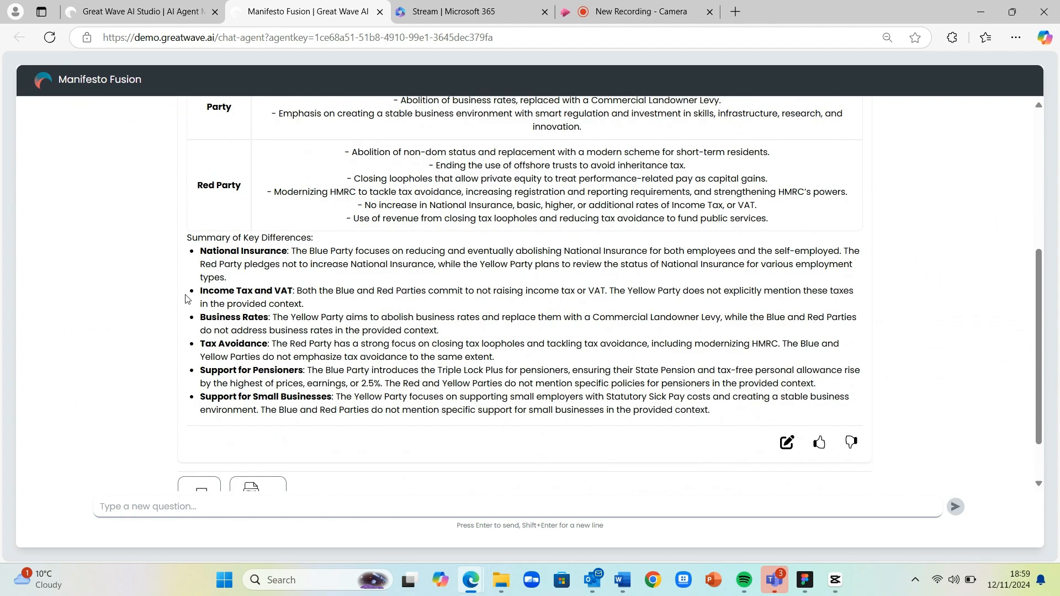